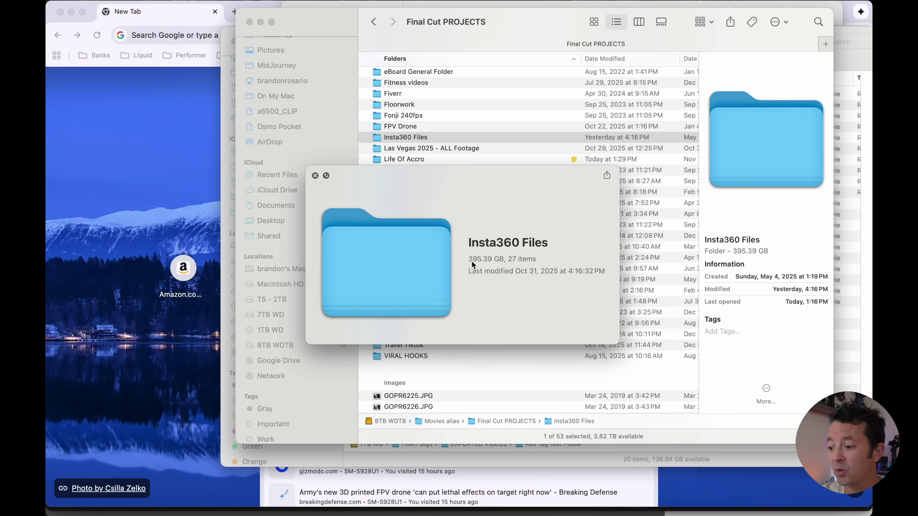
# Step: Close the folder preview, open the Insta360 Files folder and look through its footage
pyautogui.press('space')
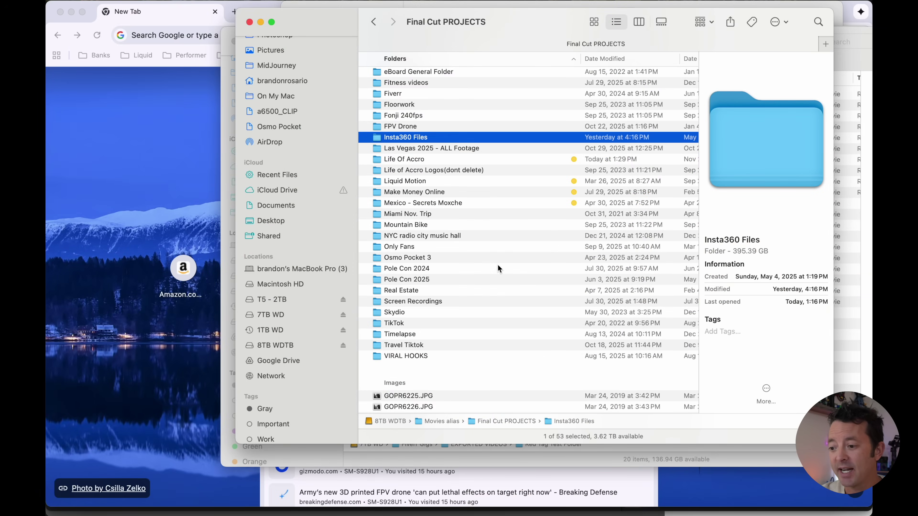
pyautogui.press('super+Down')
pyautogui.scroll(-5, 411, 158)
pyautogui.scroll(5, 412, 158)
pyautogui.scroll(-5, 412, 161)
pyautogui.scroll(5, 412, 162)
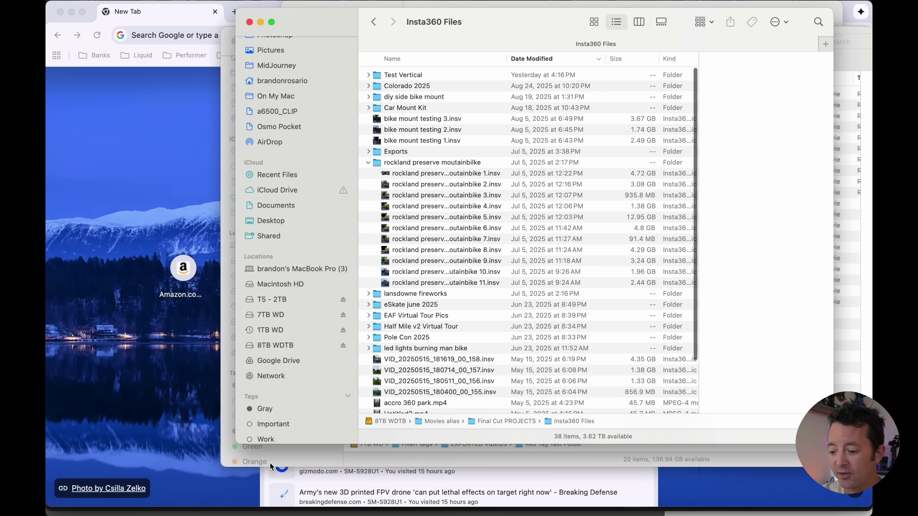
# Step: Switch to Insta360 Studio and create a new project named Test 9 with a 16:9 ratio and Auto Match frame rate
pyautogui.click(230, 503)
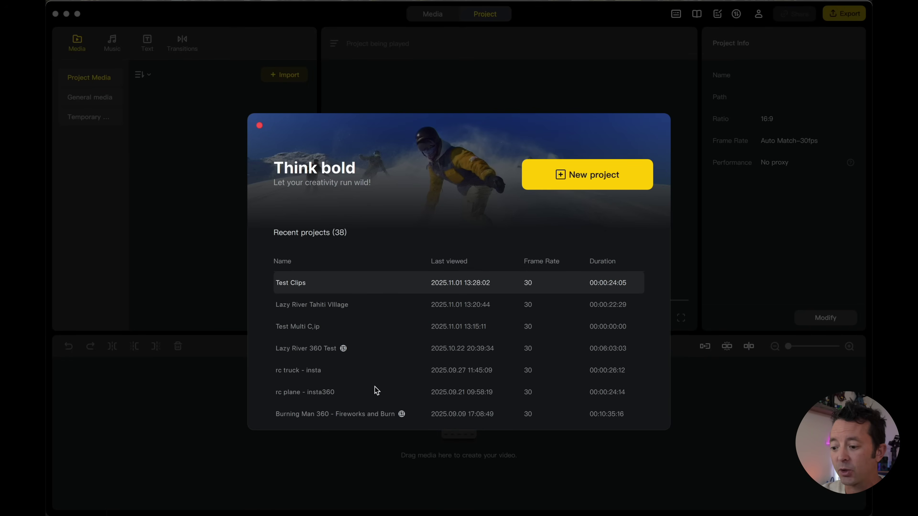
pyautogui.scroll(-2, 372, 359)
pyautogui.scroll(2, 371, 359)
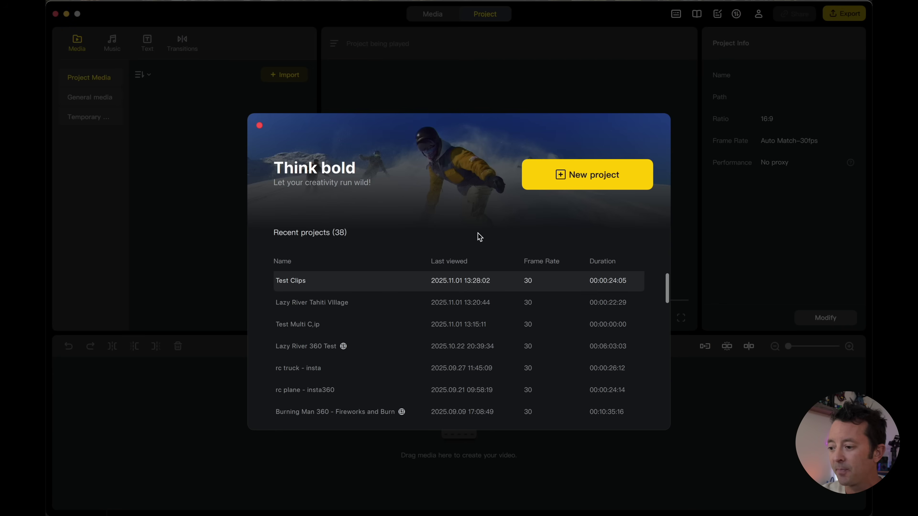
pyautogui.click(573, 175)
pyautogui.doubleClick(475, 213)
pyautogui.write('Test 9')
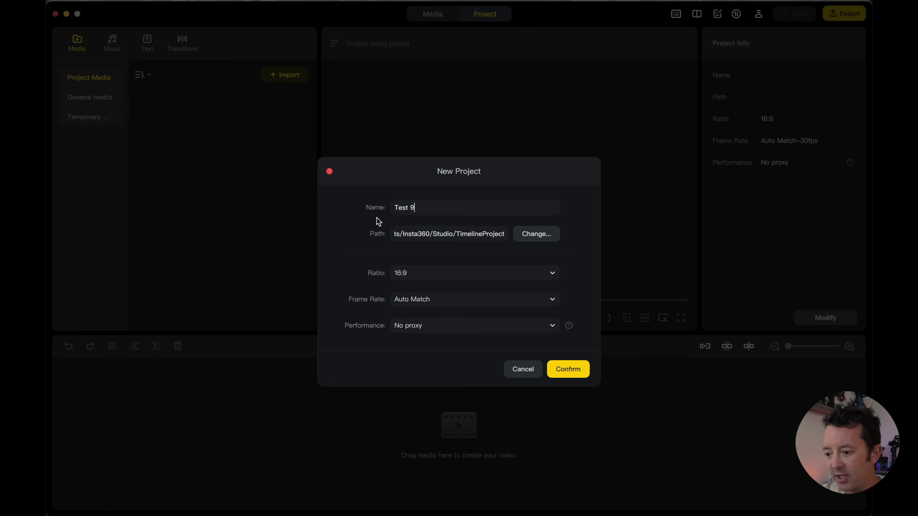
pyautogui.click(567, 369)
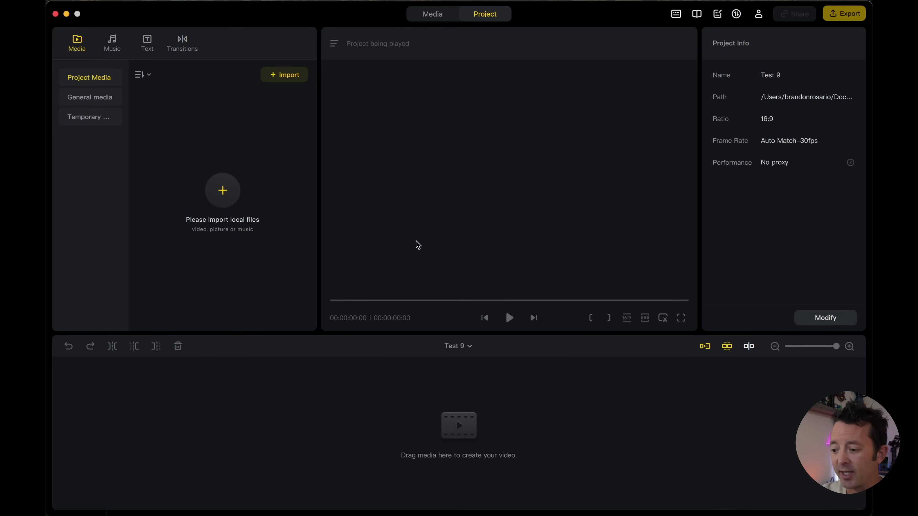
# Step: Open the recent project Lazy River Tahiti Village from the current project
pyautogui.click(471, 348)
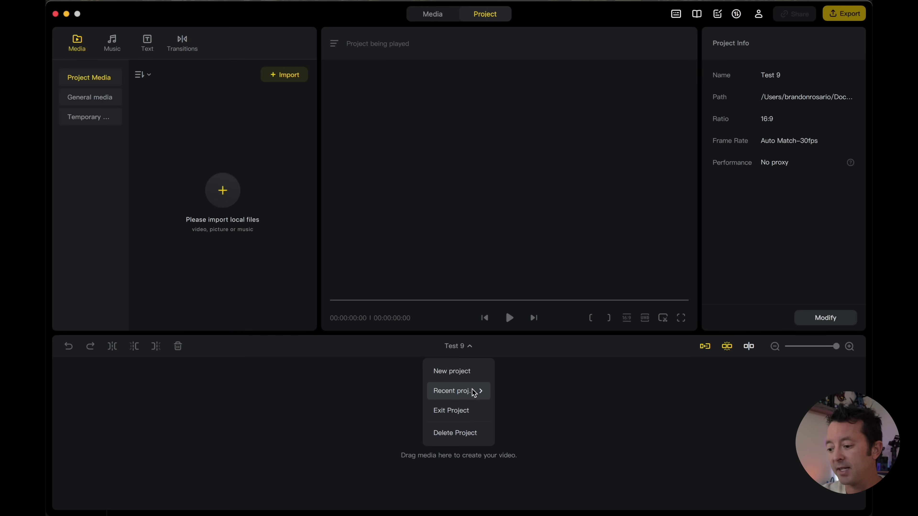
pyautogui.moveTo(474, 393)
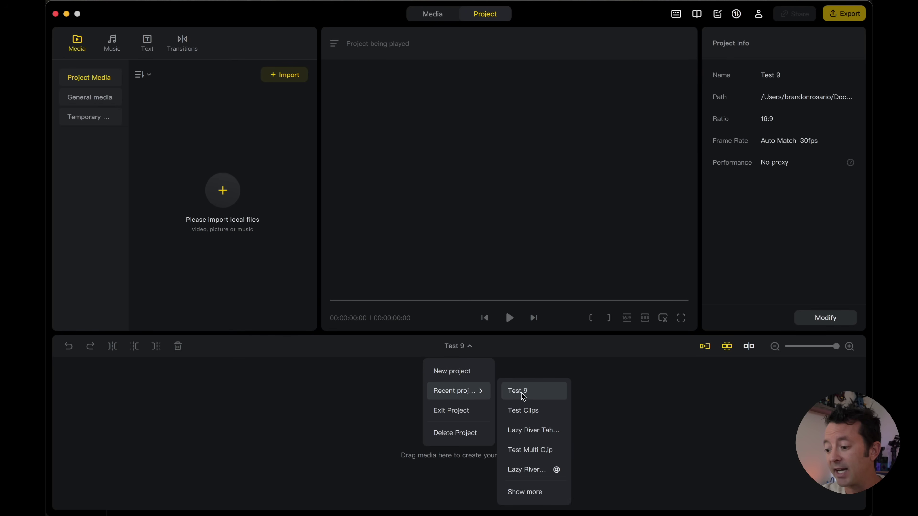
pyautogui.click(524, 431)
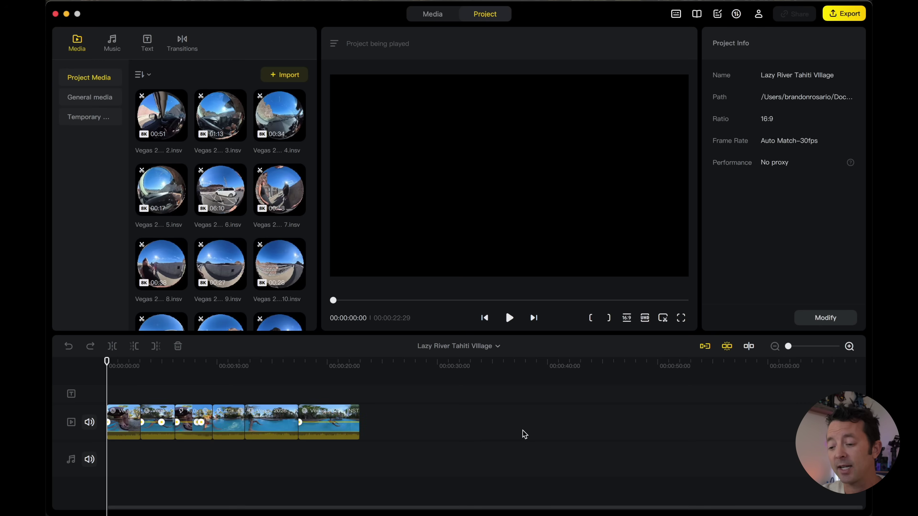
# Step: Show the full list of recent projects, look through it and reopen the Test 9 project
pyautogui.click(496, 348)
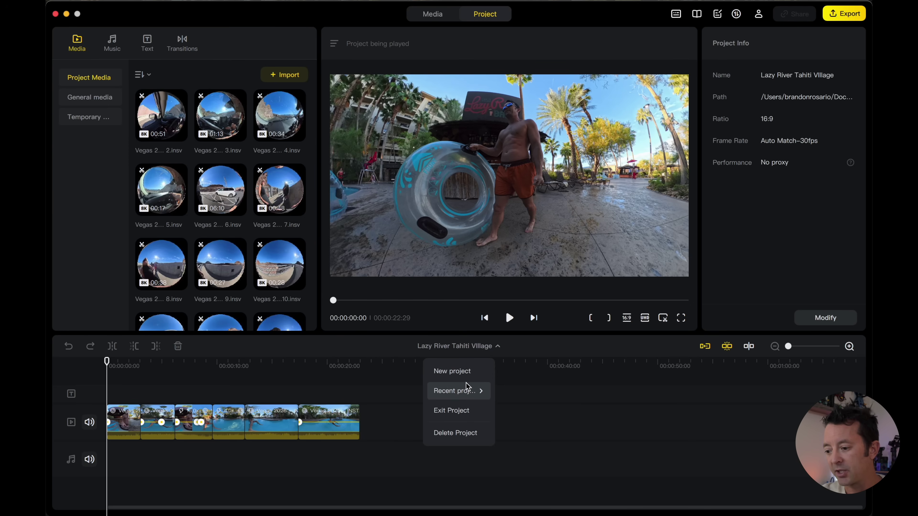
pyautogui.moveTo(467, 388)
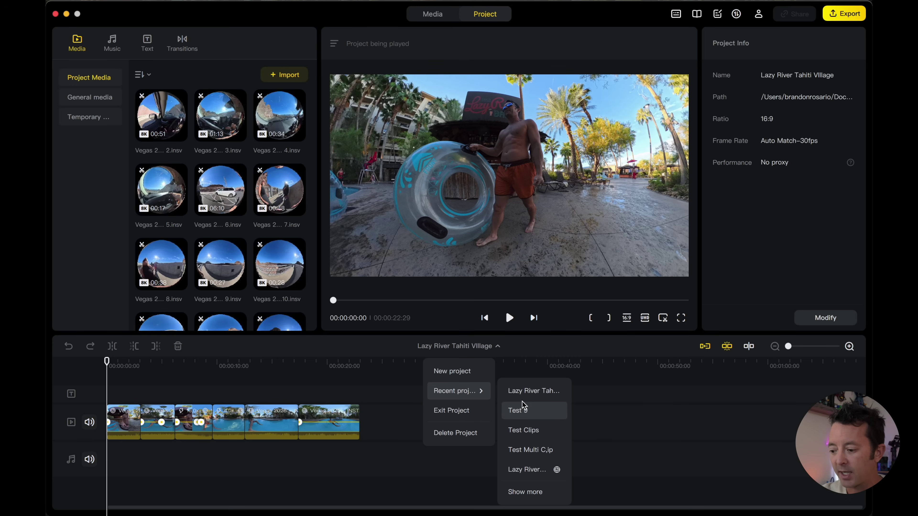
pyautogui.click(525, 492)
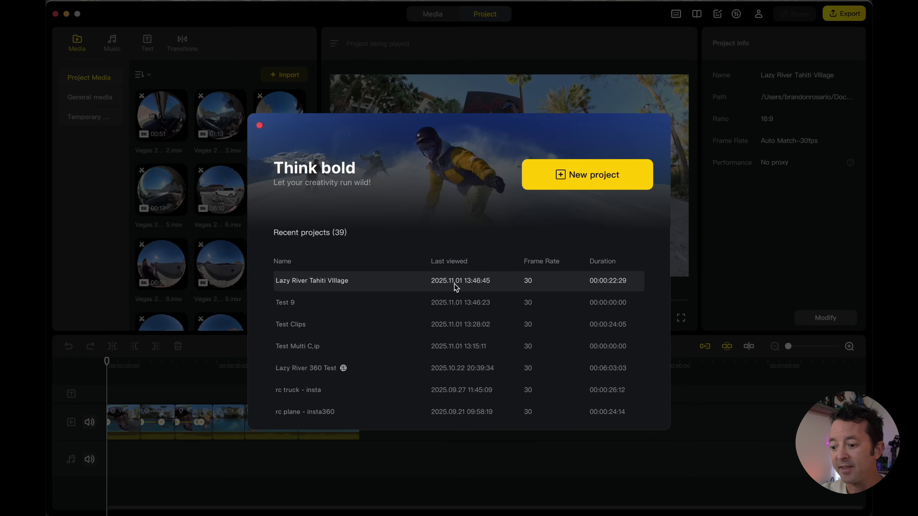
pyautogui.scroll(-3, 447, 331)
pyautogui.scroll(-20, 445, 328)
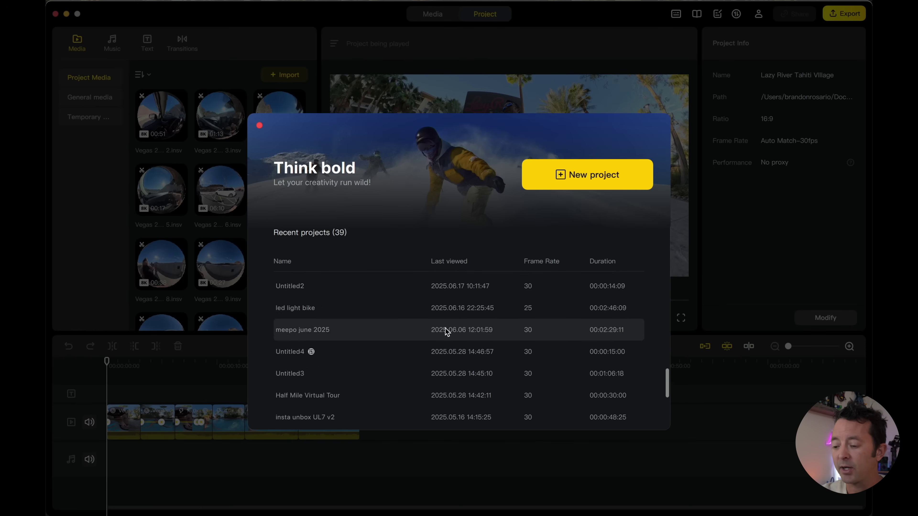
pyautogui.scroll(20, 445, 328)
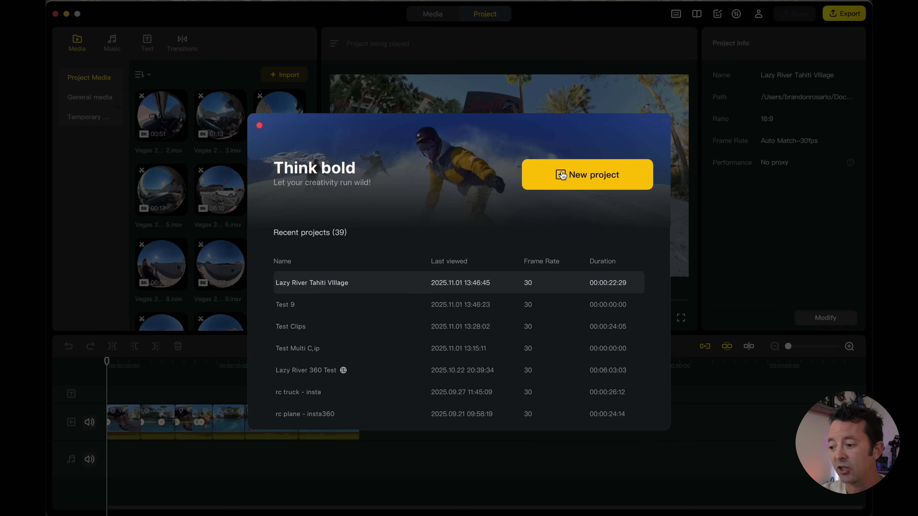
pyautogui.click(291, 306)
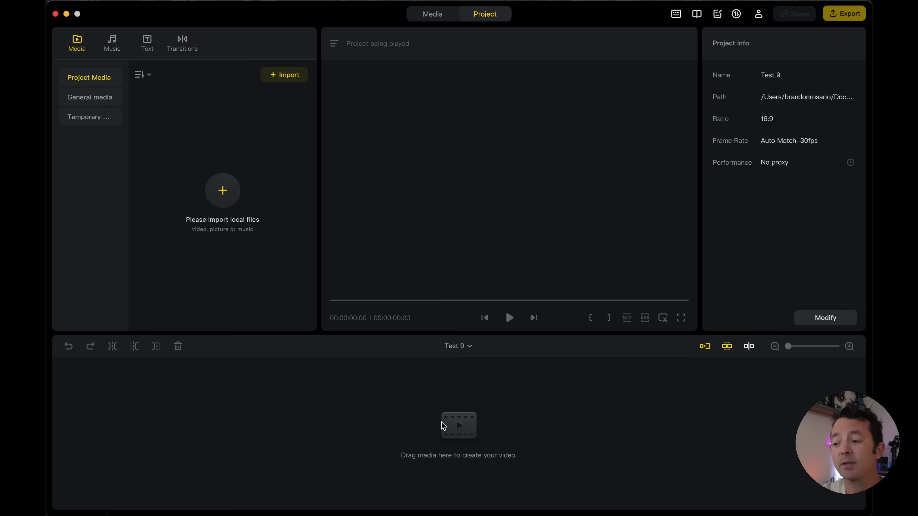
# Step: Import the rockland preserve moutainbike 4, 5 and 6 .insv files from Finder into the media workspace
pyautogui.click(436, 19)
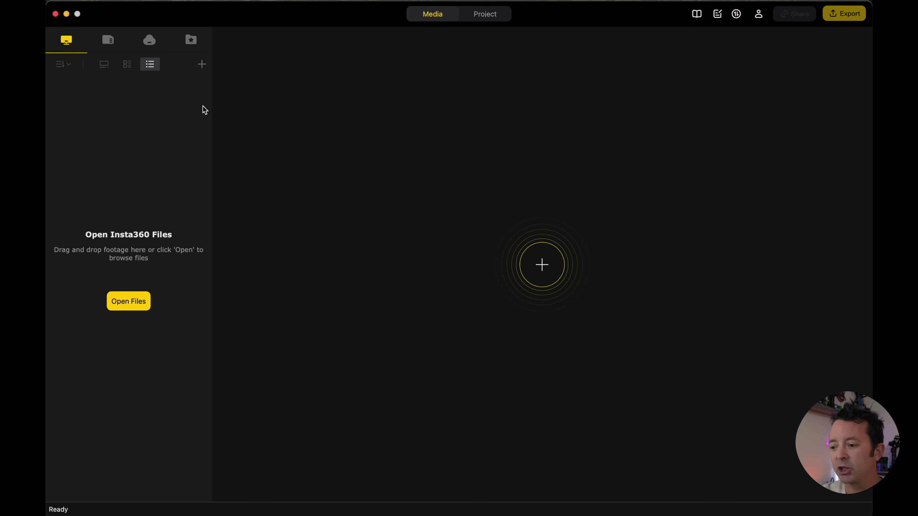
pyautogui.press('super+Tab')
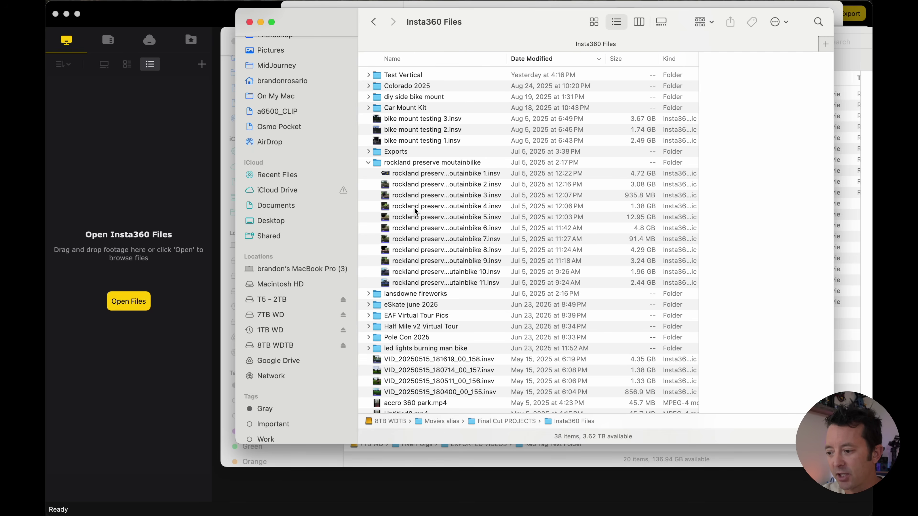
pyautogui.click(407, 207)
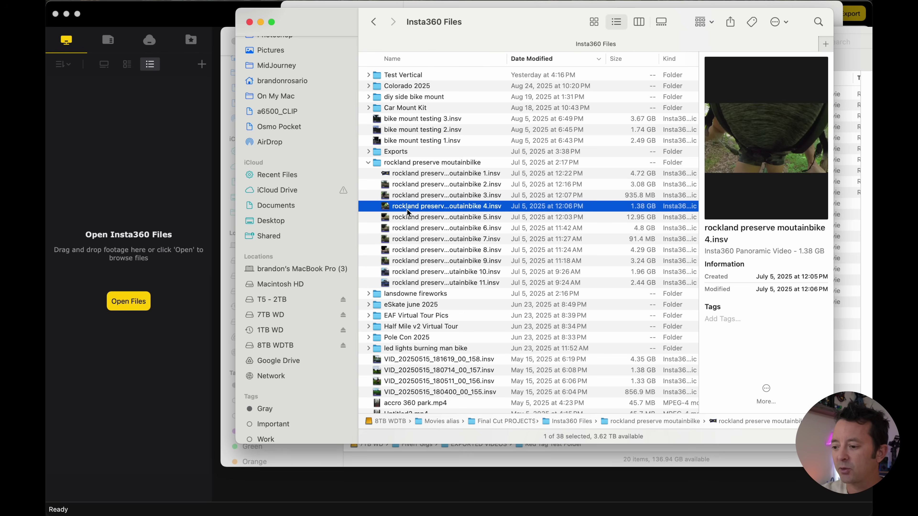
pyautogui.hotkey('shift', 'Down')
pyautogui.hotkey('shift', 'Down')
pyautogui.moveTo(421, 216); pyautogui.dragTo(123, 217)
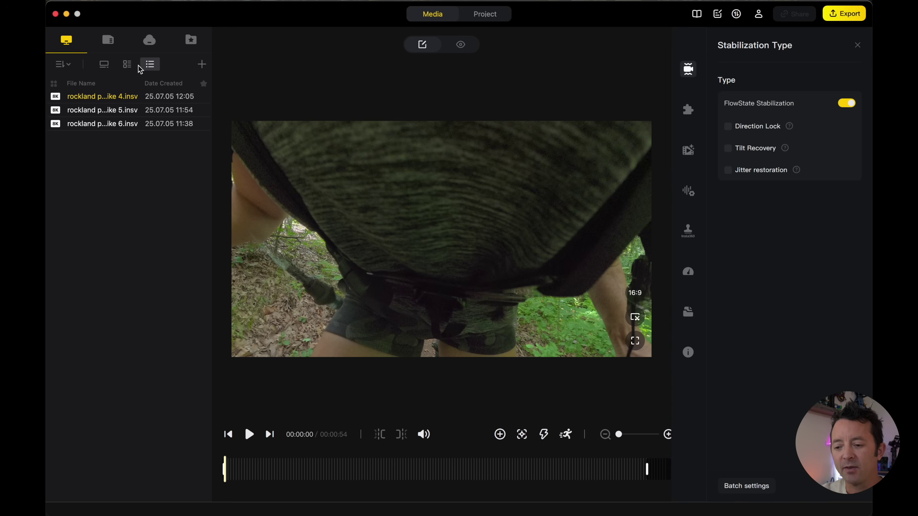
# Step: Compare the large-thumbnail and detailed-thumbnail layouts of the imported files and return to the plain list layout
pyautogui.click(126, 64)
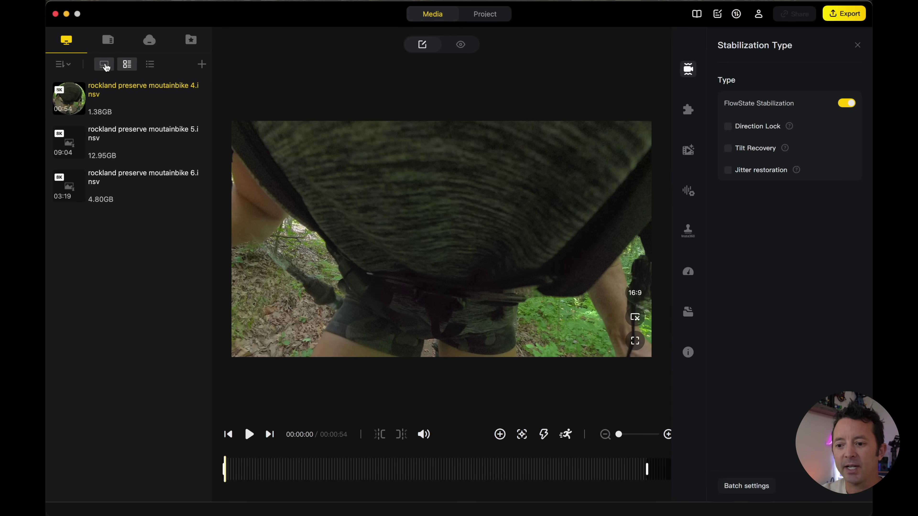
pyautogui.click(104, 64)
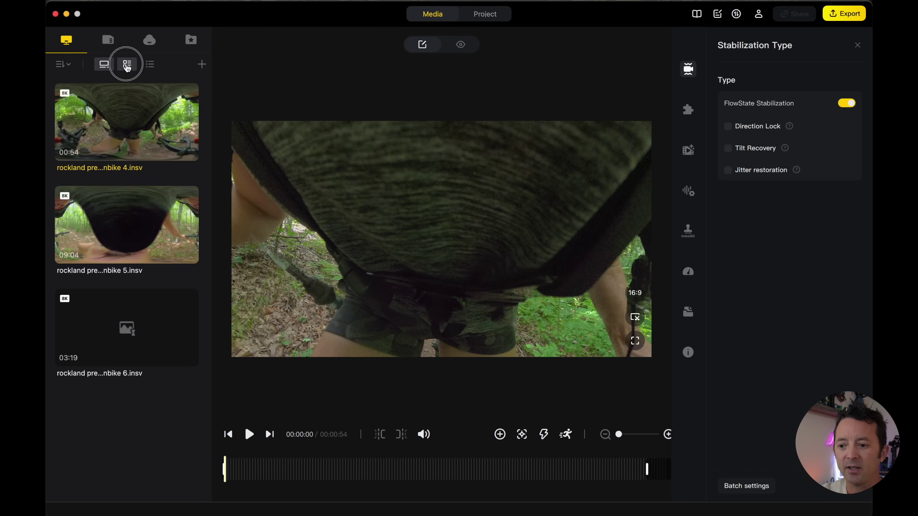
pyautogui.click(127, 64)
pyautogui.click(146, 66)
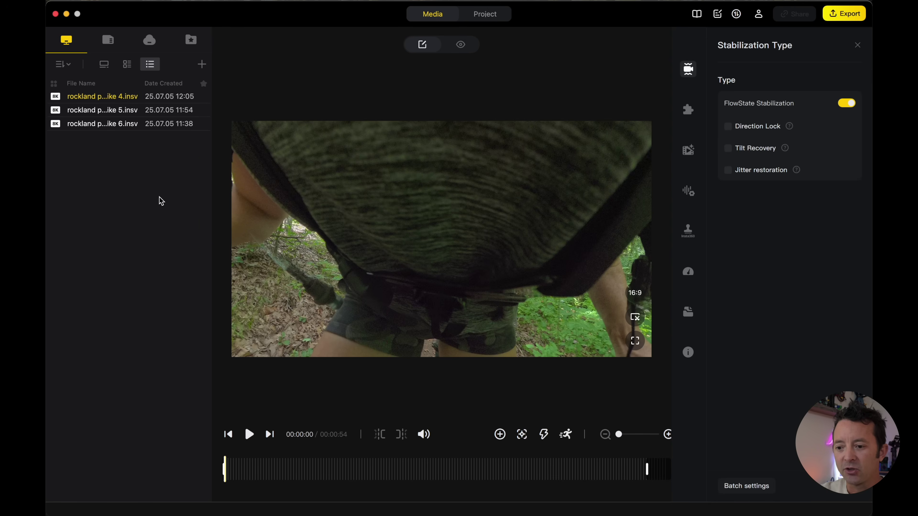
# Step: Play the rockland preserve moutainbike 4 clip and turn its 360 view toward the handlebars and trail ahead
pyautogui.click(340, 293)
pyautogui.click(341, 294)
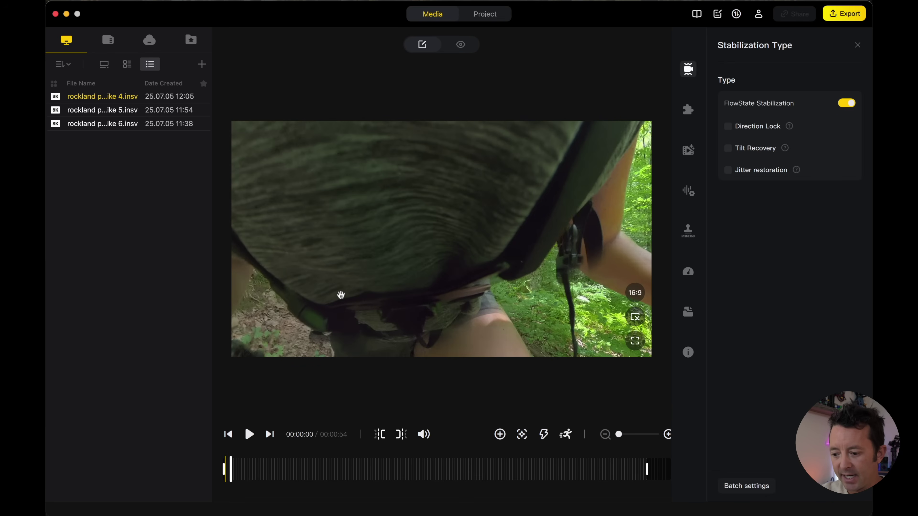
pyautogui.moveTo(500, 296); pyautogui.dragTo(310, 257)
pyautogui.click(310, 254)
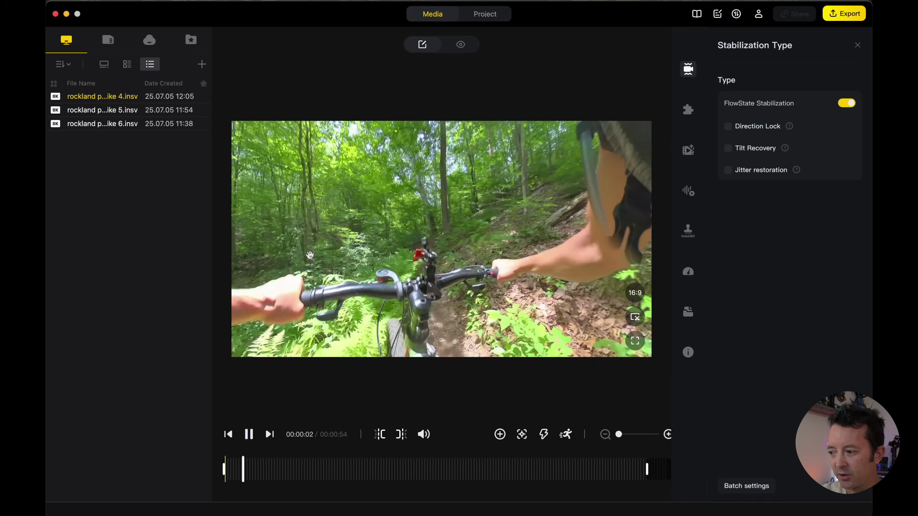
pyautogui.click(310, 254)
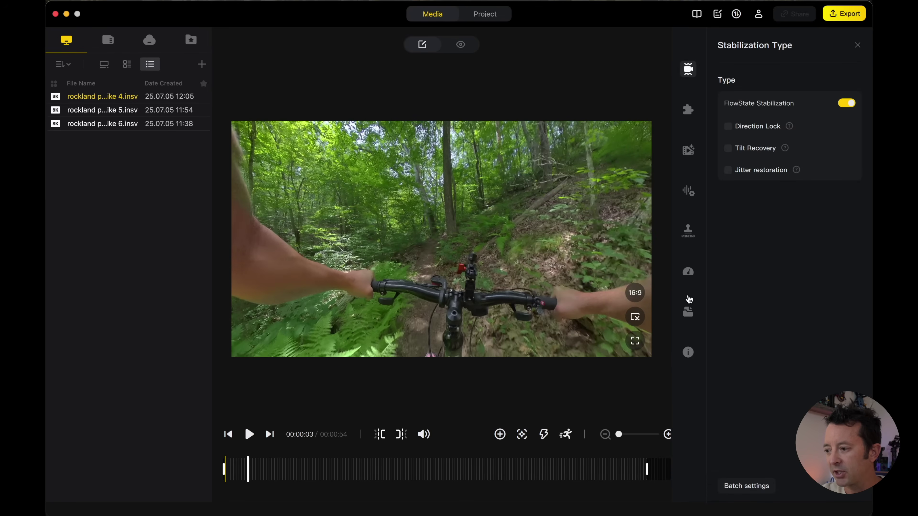
# Step: Review the accessory settings and turn on Color Plus in the clip's media processing settings
pyautogui.click(688, 109)
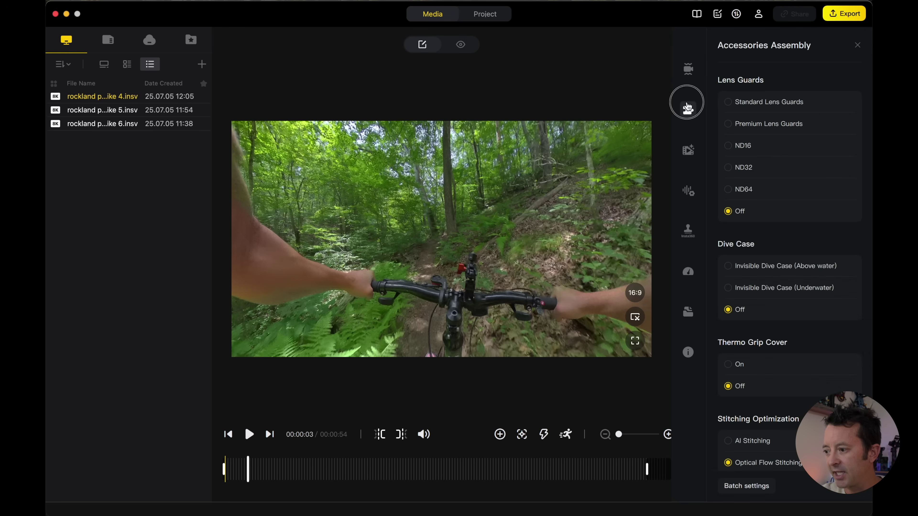
pyautogui.click(688, 150)
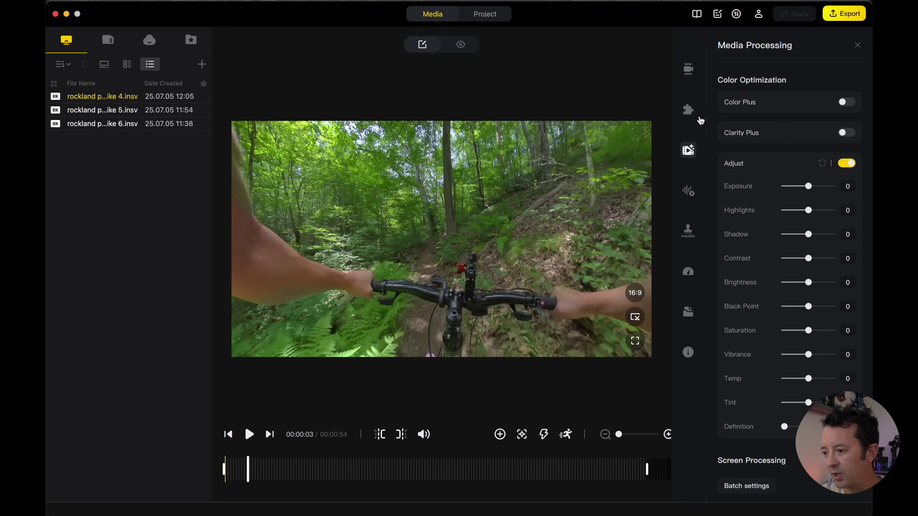
pyautogui.click(845, 102)
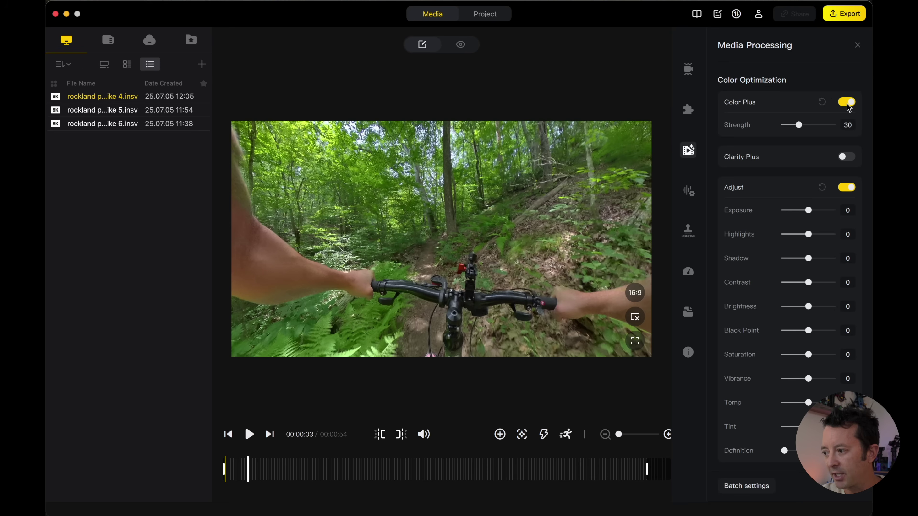
# Step: View the audio modes, create a second clip in clip management and open its name for editing
pyautogui.click(688, 191)
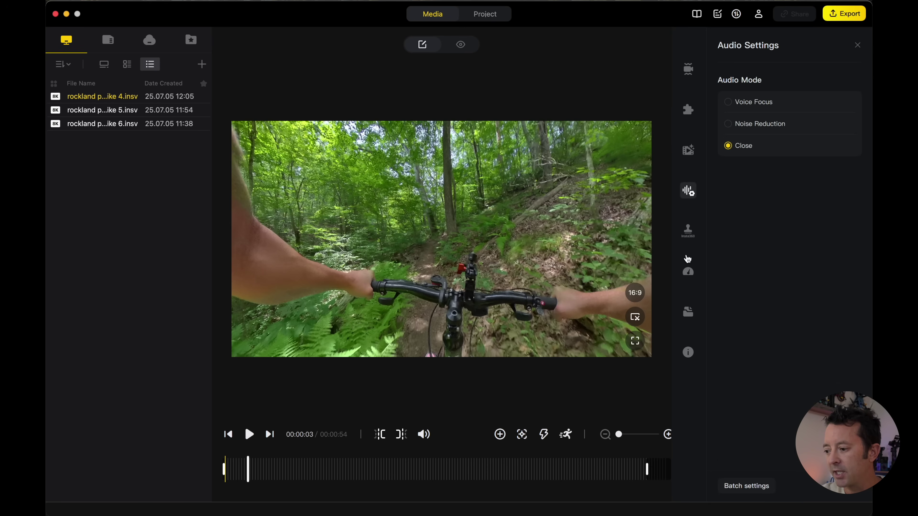
pyautogui.click(688, 314)
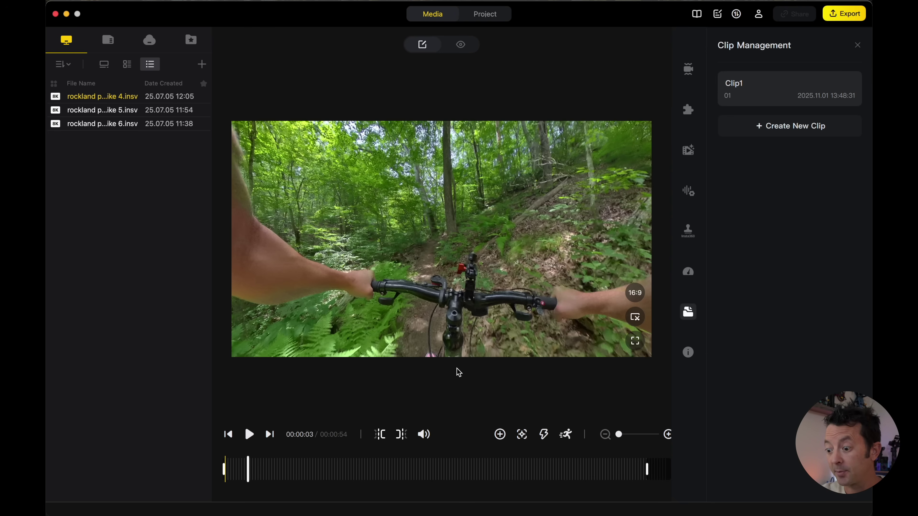
pyautogui.moveTo(816, 95)
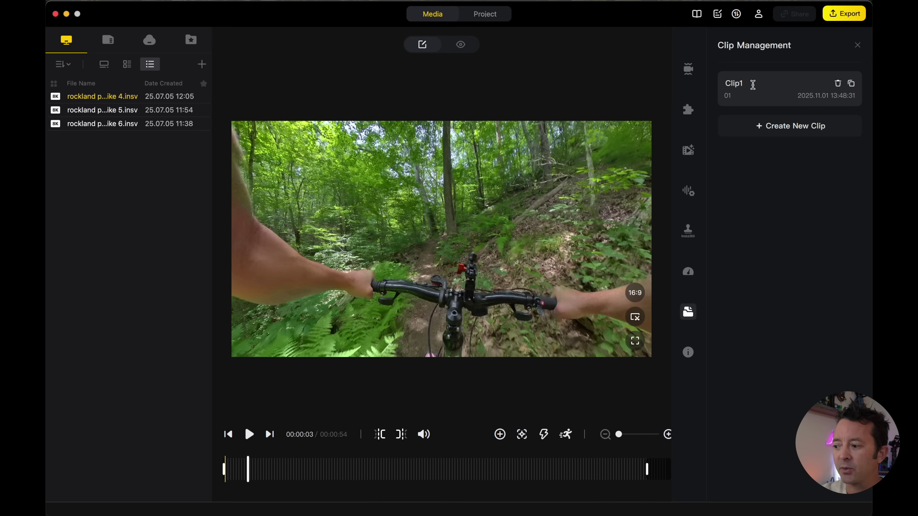
pyautogui.click(761, 129)
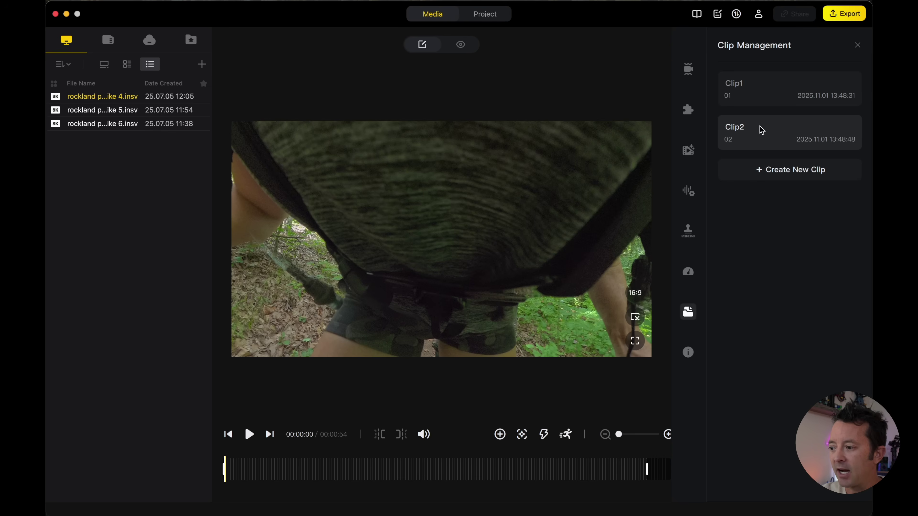
pyautogui.click(760, 127)
pyautogui.click(796, 234)
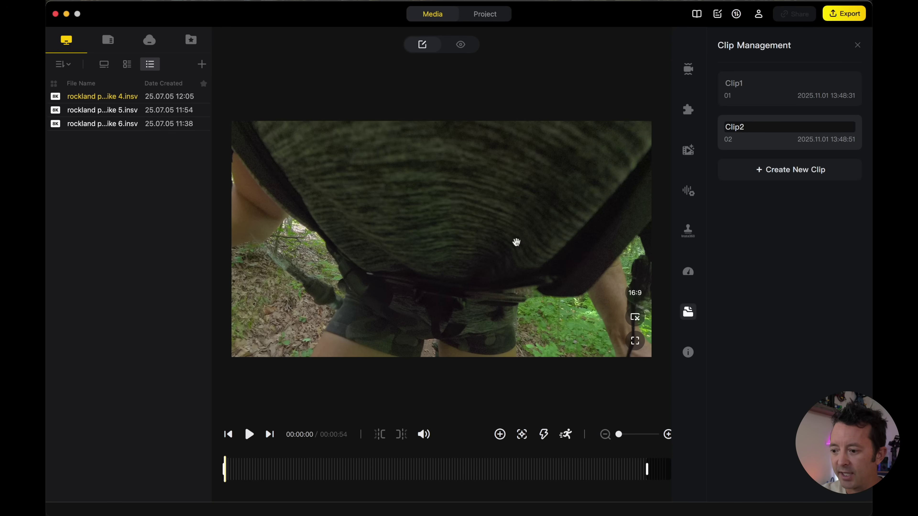
# Step: Reframe the second clip's view to face the trail ahead, with a wider field of view showing the handlebars
pyautogui.moveTo(437, 245)
pyautogui.mouseDown()
pyautogui.moveTo(422, 250)
pyautogui.moveTo(399, 232)
pyautogui.moveTo(279, 244)
pyautogui.moveTo(259, 234)
pyautogui.mouseUp()
pyautogui.scroll(-3, 419, 217)
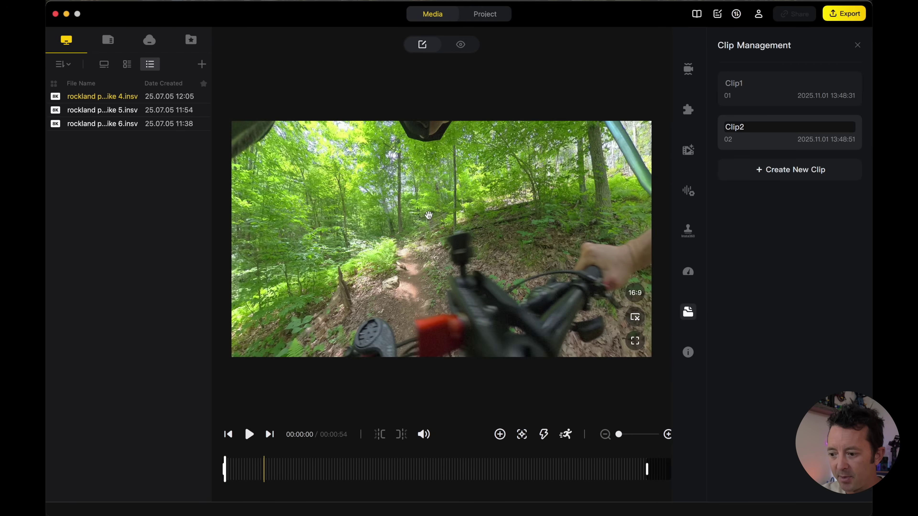
pyautogui.moveTo(419, 217); pyautogui.dragTo(433, 206)
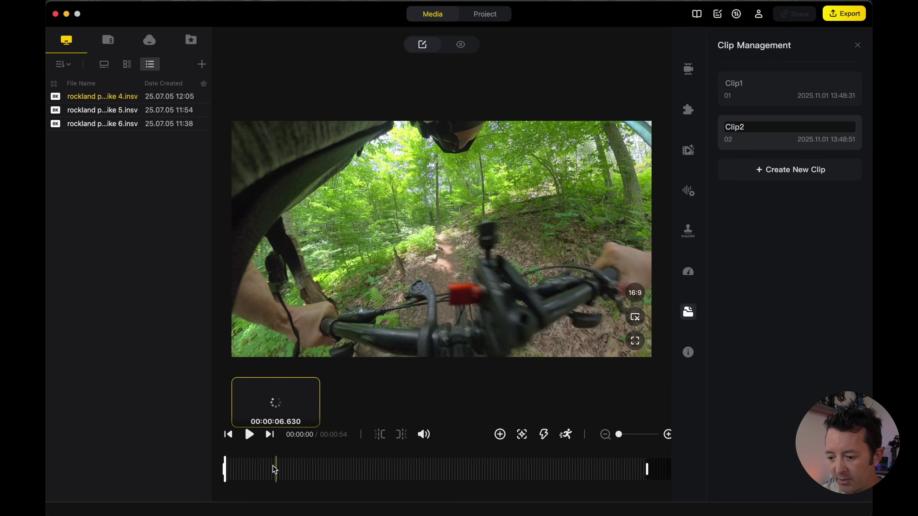
# Step: Move to 9 seconds in the second clip and turn the view toward the handlebars and trail ahead
pyautogui.moveTo(252, 470); pyautogui.dragTo(299, 469)
pyautogui.moveTo(348, 251); pyautogui.dragTo(377, 226)
# Step: Try the 9:16 aspect ratio on the clip and return it to 16:9
pyautogui.moveTo(632, 302)
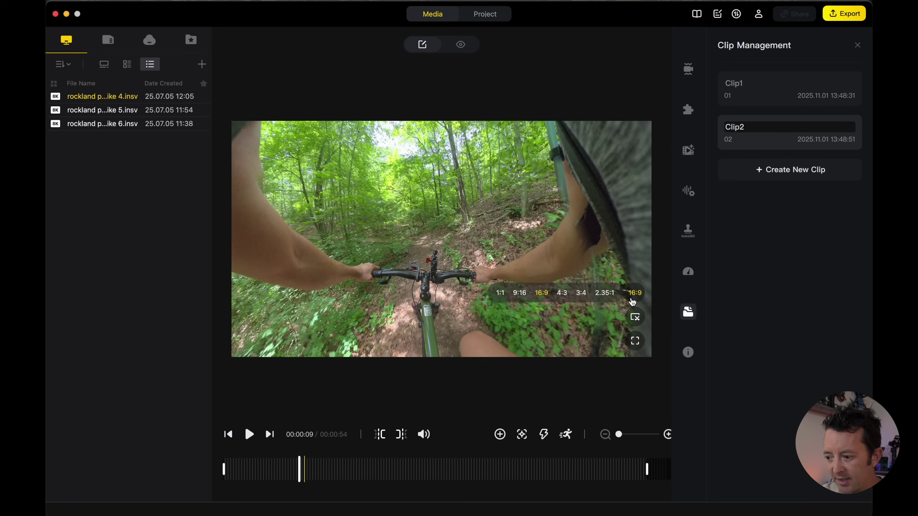
pyautogui.click(519, 292)
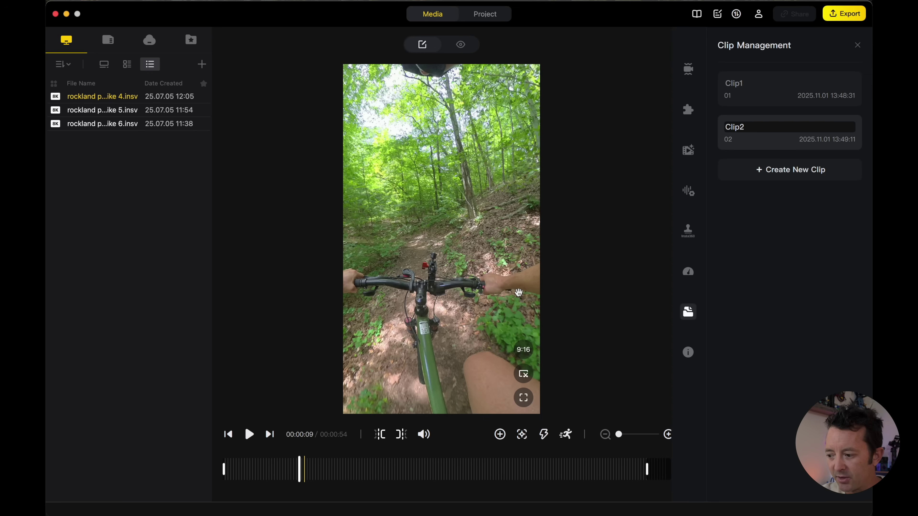
pyautogui.moveTo(523, 352)
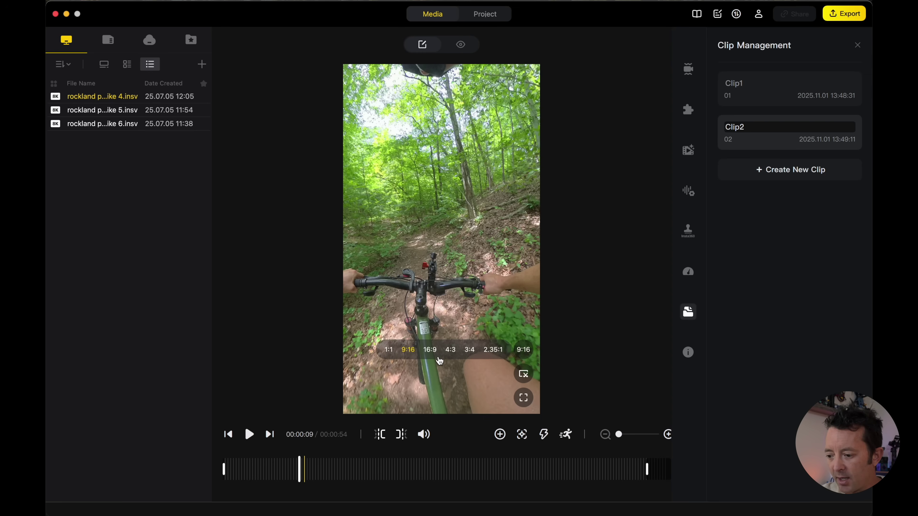
pyautogui.click(430, 349)
# Step: Trim the clip's start to the 9-second point and add a keyframe there with the handlebars and trail in view
pyautogui.moveTo(398, 308); pyautogui.dragTo(380, 270)
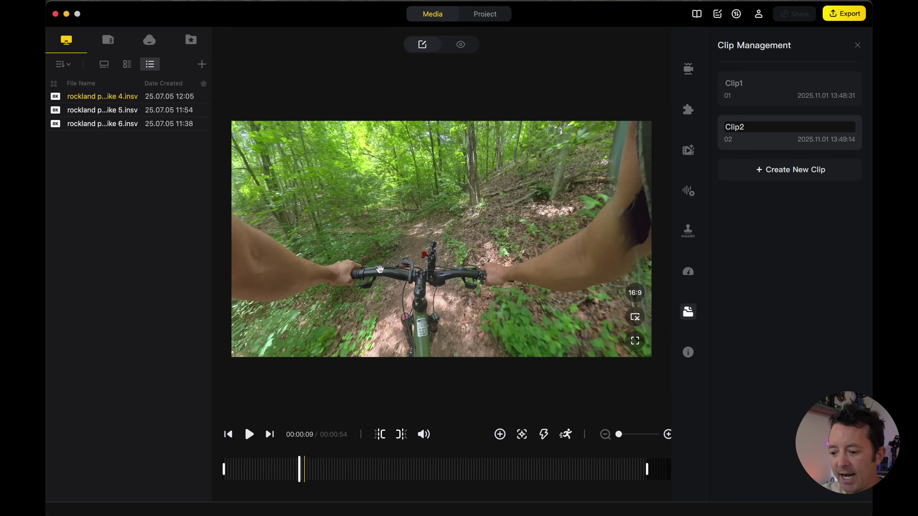
pyautogui.press('i')
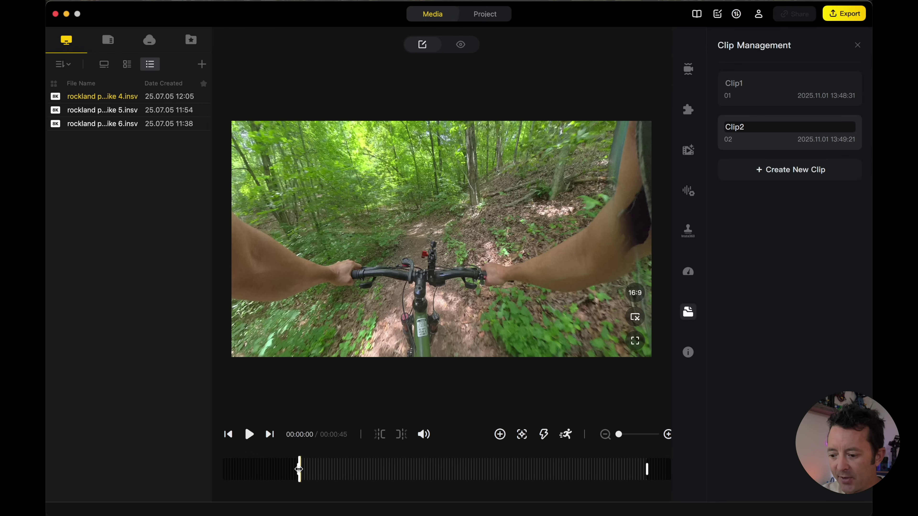
pyautogui.moveTo(366, 241); pyautogui.dragTo(386, 248)
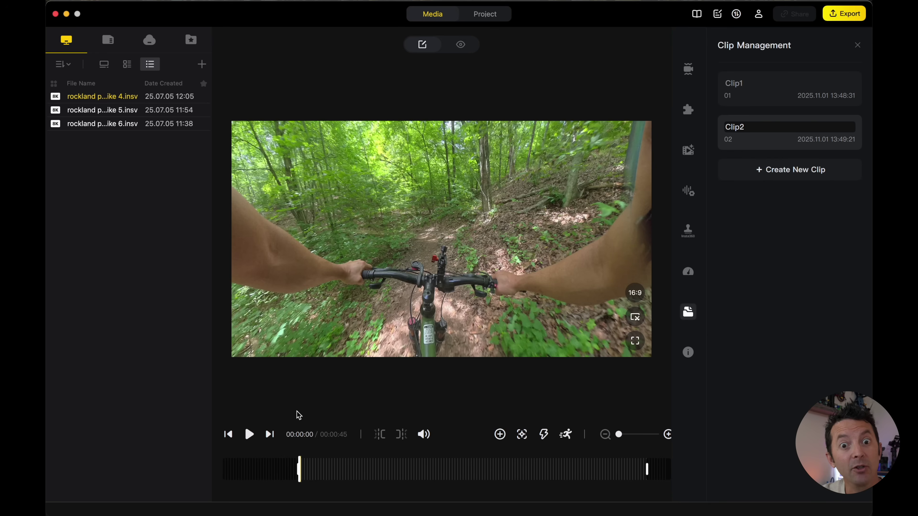
pyautogui.press('k')
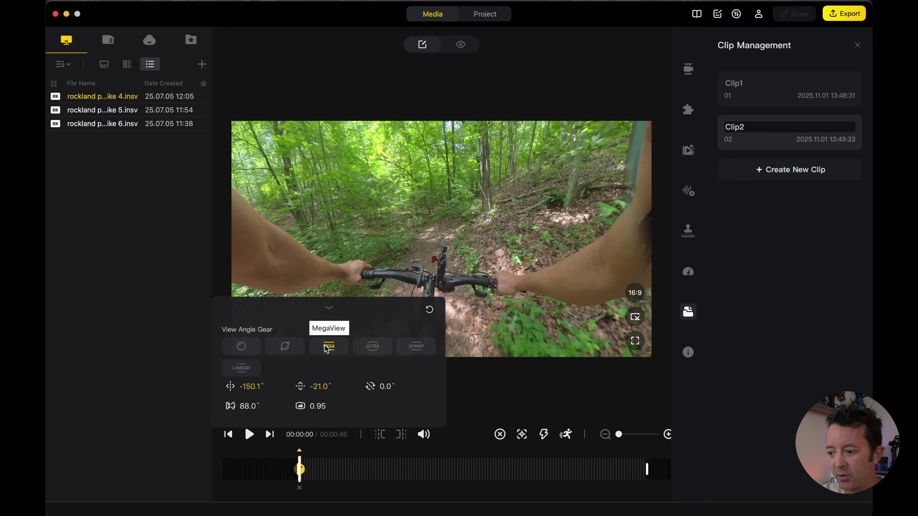
# Step: Try the Ultra and Dewarp view angles on the starting keyframe and return it to MegaView
pyautogui.click(380, 346)
pyautogui.click(416, 347)
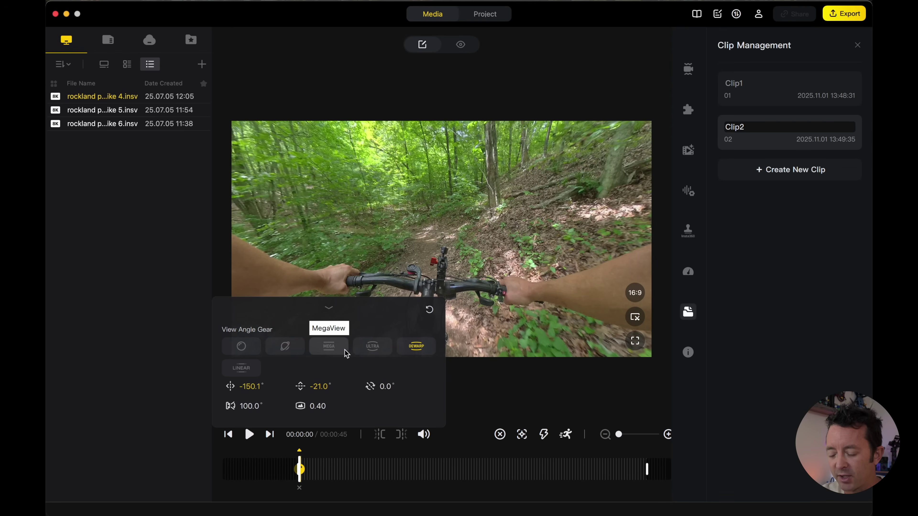
pyautogui.click(328, 346)
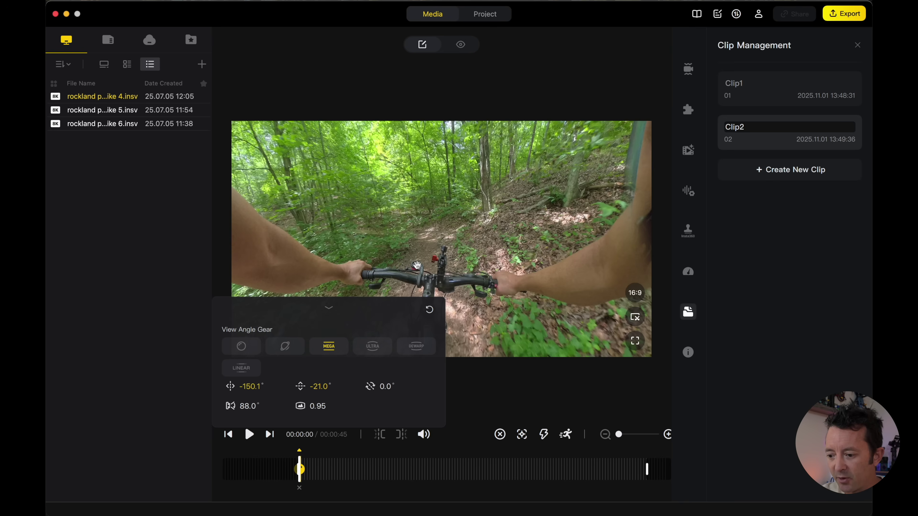
pyautogui.click(329, 308)
# Step: Add keyframes at 2 and 7 seconds that keep the view on the trail across the bridge, and trim the clip's end to 7 seconds
pyautogui.moveTo(381, 295); pyautogui.dragTo(353, 286)
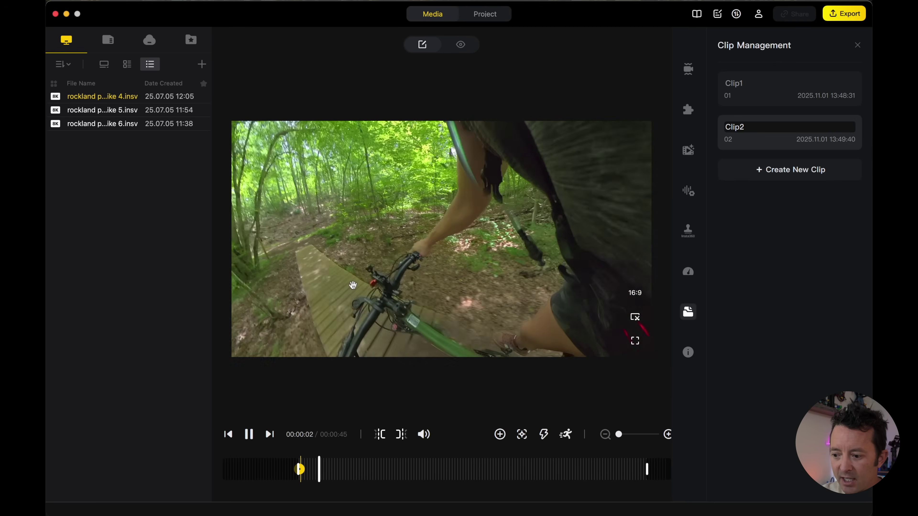
pyautogui.moveTo(350, 233)
pyautogui.mouseDown()
pyautogui.moveTo(511, 217)
pyautogui.moveTo(527, 241)
pyautogui.mouseUp()
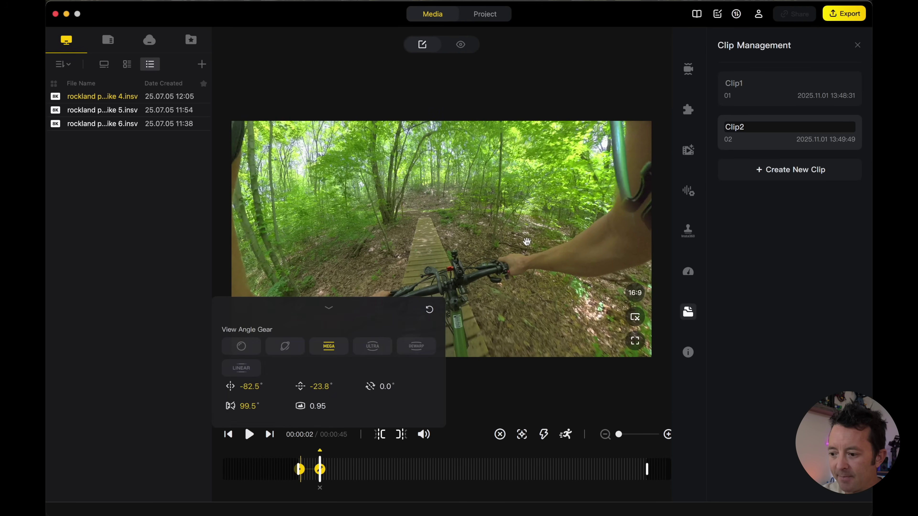
pyautogui.press('space')
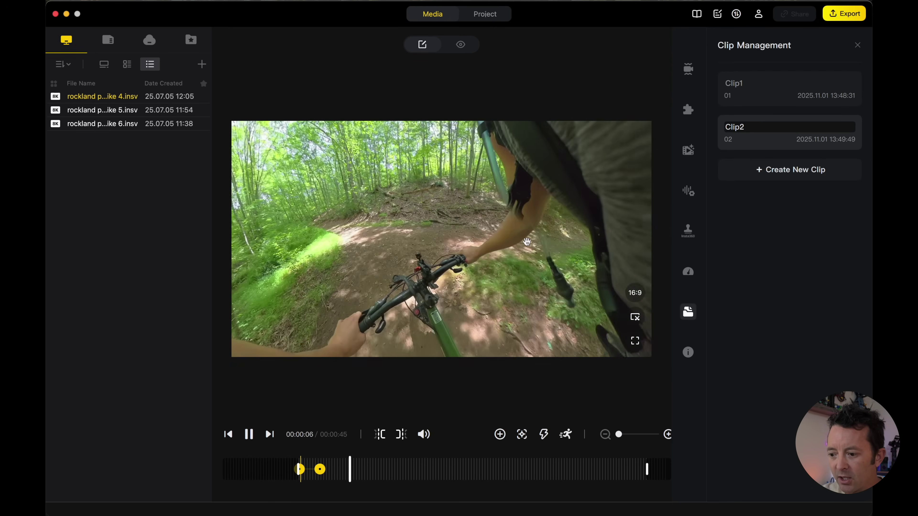
pyautogui.press('space')
pyautogui.moveTo(527, 242); pyautogui.dragTo(546, 212)
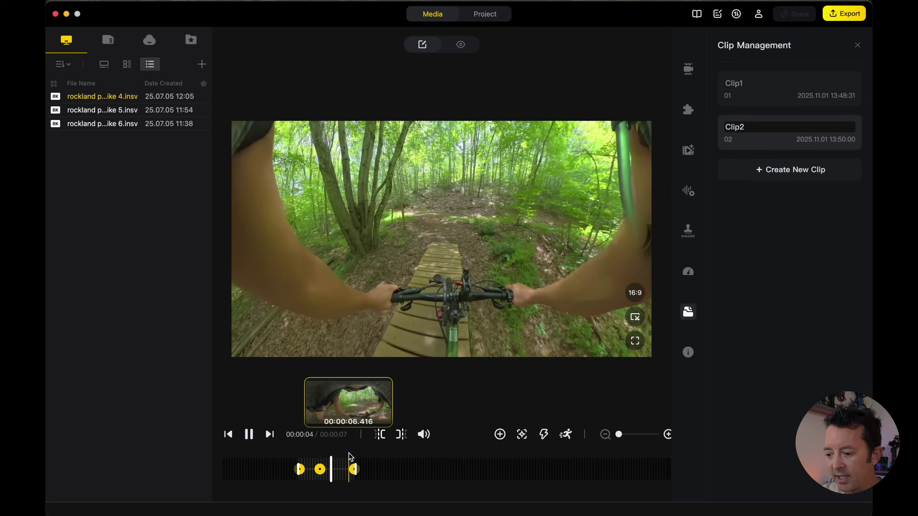
# Step: Rename the second clip as "7 second bridge crossing"
pyautogui.moveTo(762, 142)
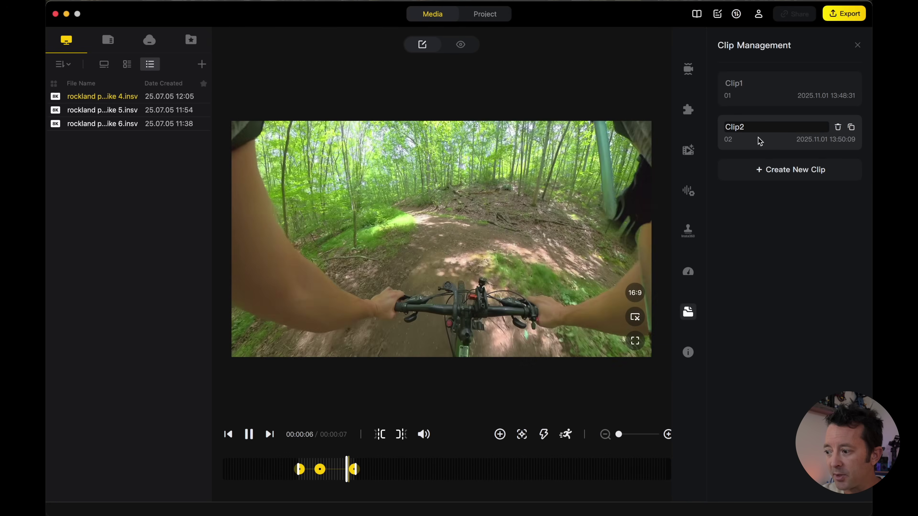
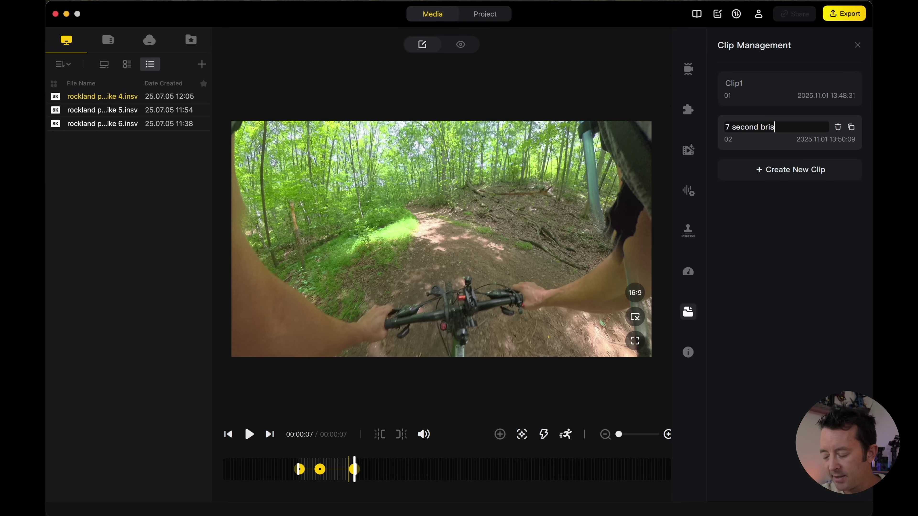
pyautogui.write('crossing')
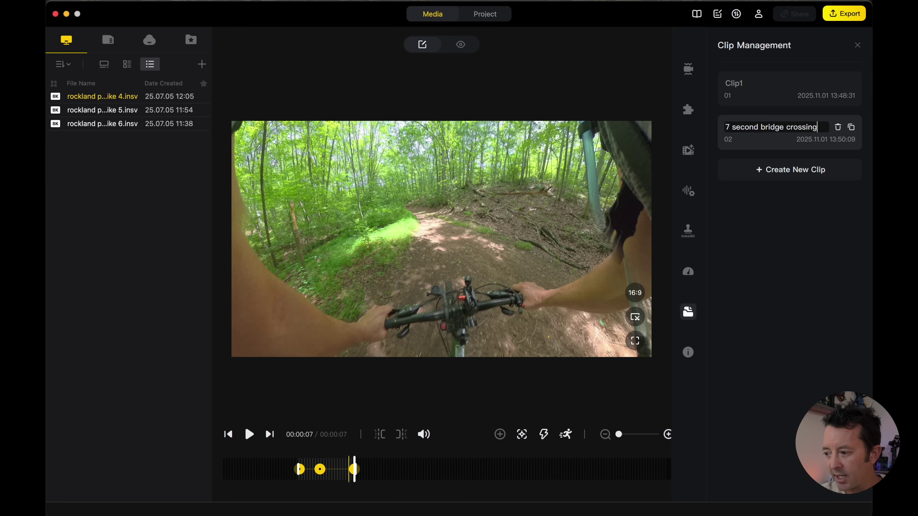
pyautogui.press('Return')
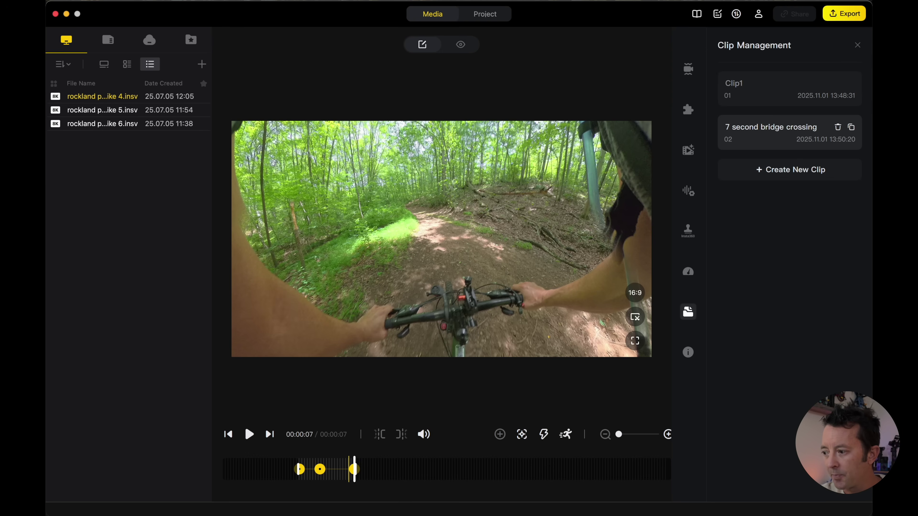
# Step: Create another clip from the same footage and turn its view toward the handlebars and trail at the 31-second point
pyautogui.click(760, 93)
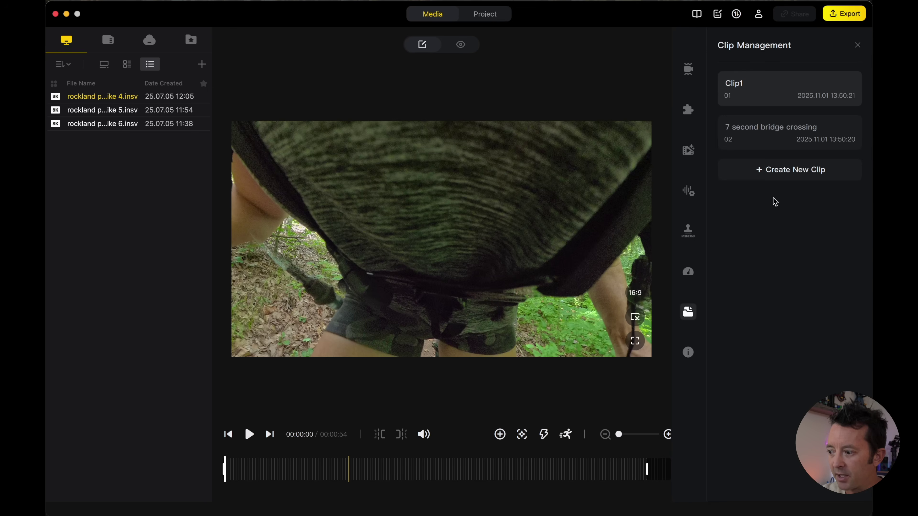
pyautogui.click(781, 170)
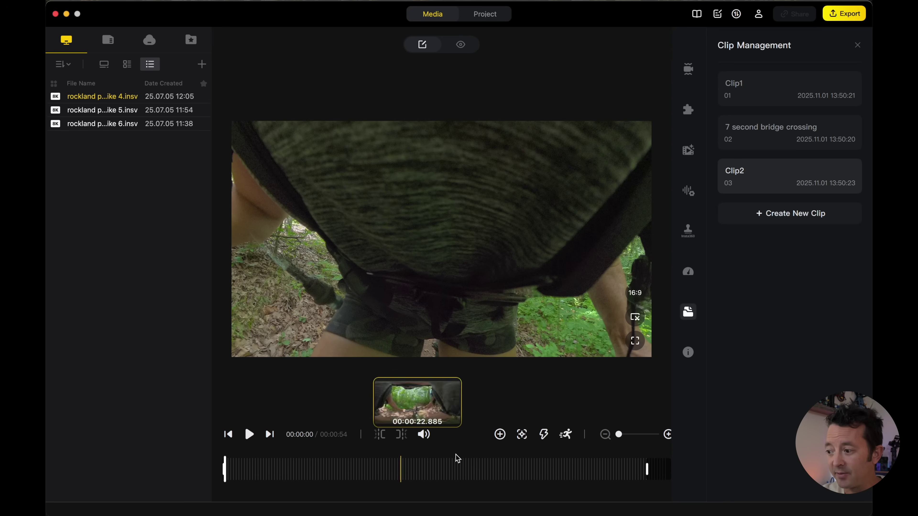
pyautogui.moveTo(225, 469); pyautogui.dragTo(337, 469)
pyautogui.moveTo(495, 210); pyautogui.dragTo(466, 228)
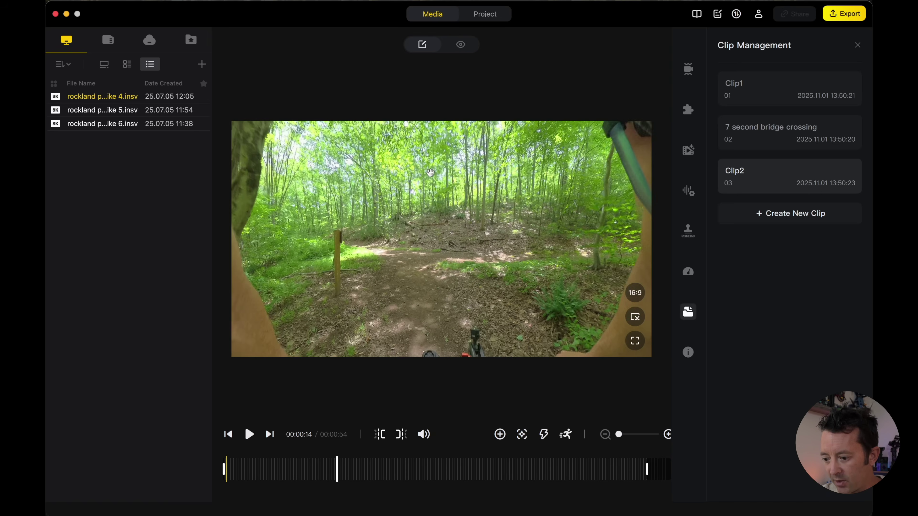
pyautogui.moveTo(338, 469); pyautogui.dragTo(425, 469)
pyautogui.moveTo(481, 243); pyautogui.dragTo(501, 245)
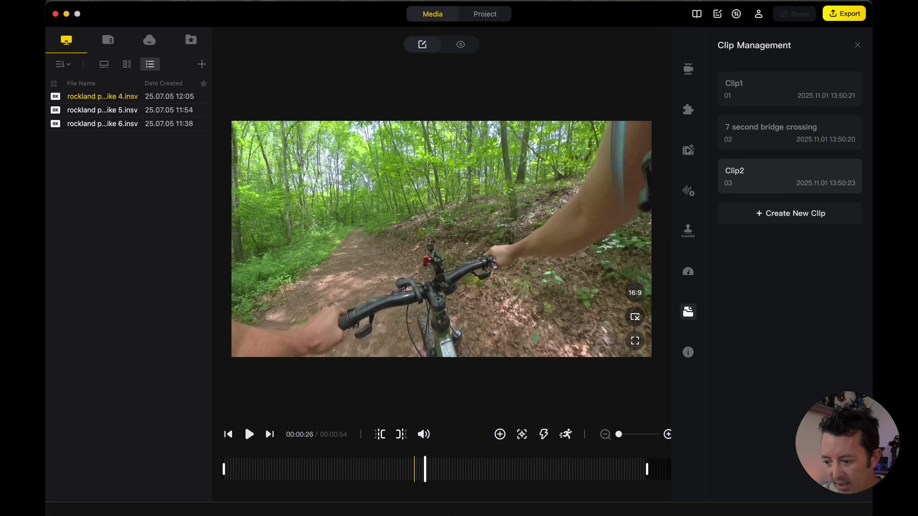
pyautogui.moveTo(425, 469); pyautogui.dragTo(468, 468)
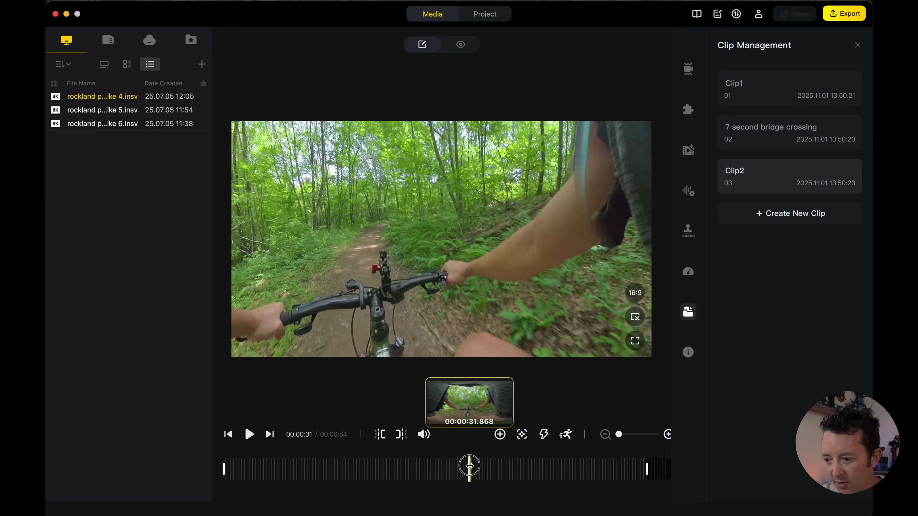
pyautogui.moveTo(421, 288); pyautogui.dragTo(458, 316)
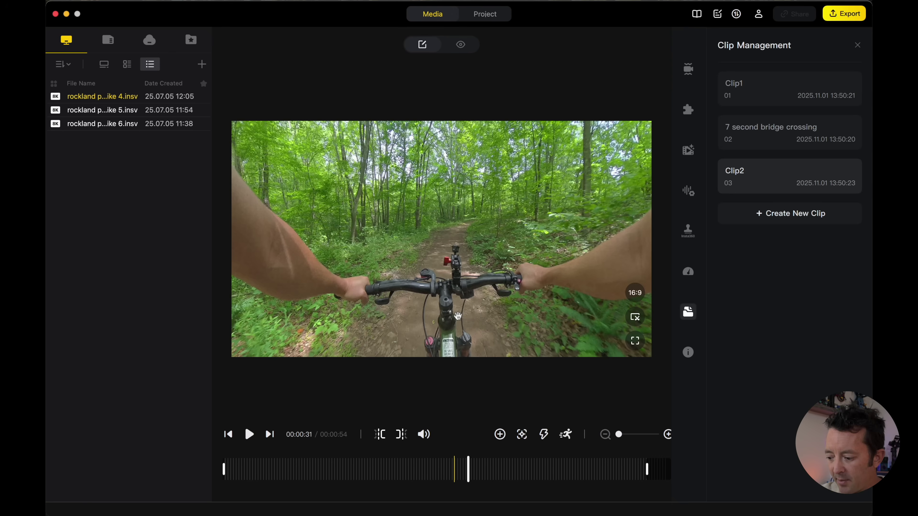
# Step: Trim the new clip's start to the 31-second point, then add view keyframes there and about 2 seconds into the clip
pyautogui.press('i')
pyautogui.press('k')
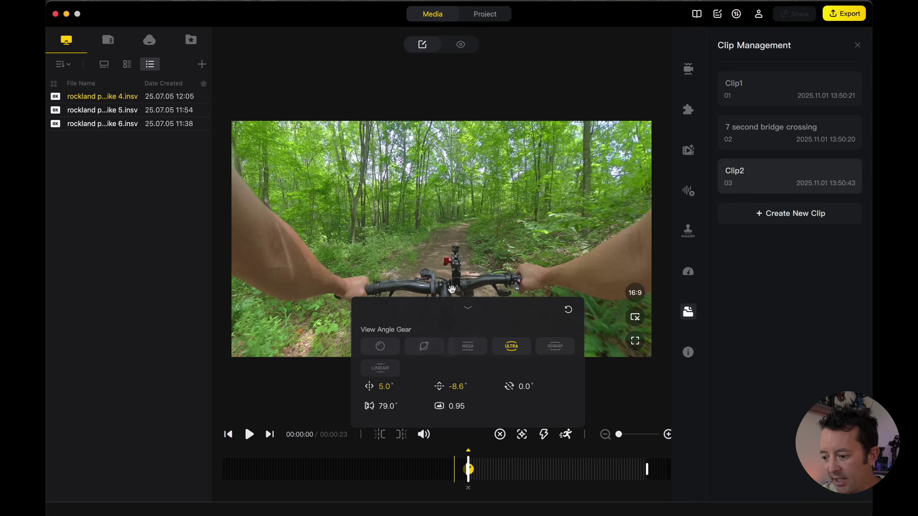
pyautogui.press('space')
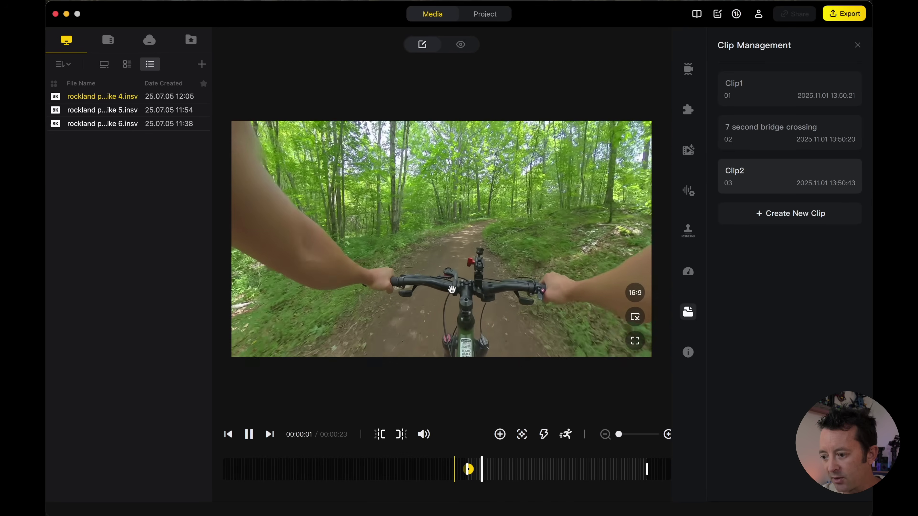
pyautogui.press('space')
pyautogui.moveTo(451, 217); pyautogui.dragTo(416, 211)
# Step: Add a keyframe 5 seconds into the clip and turn the view to recentre the handlebars
pyautogui.press('space')
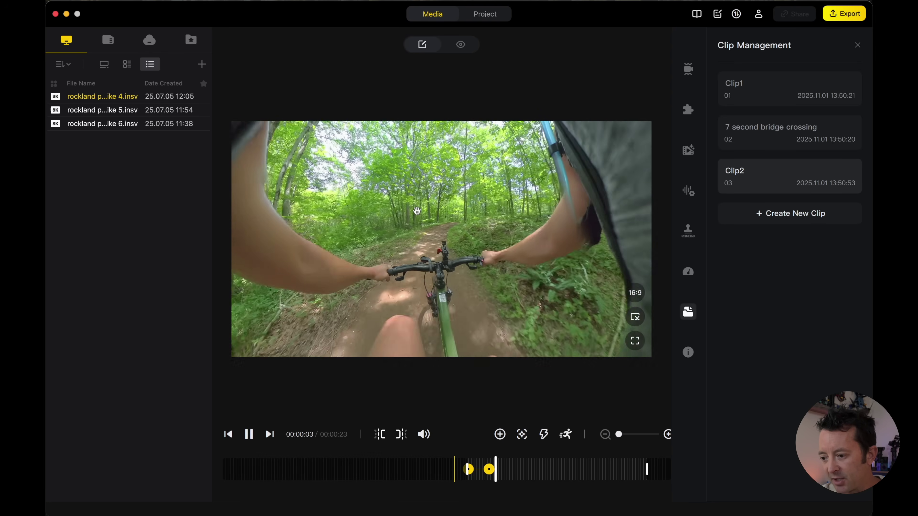
pyautogui.press('space')
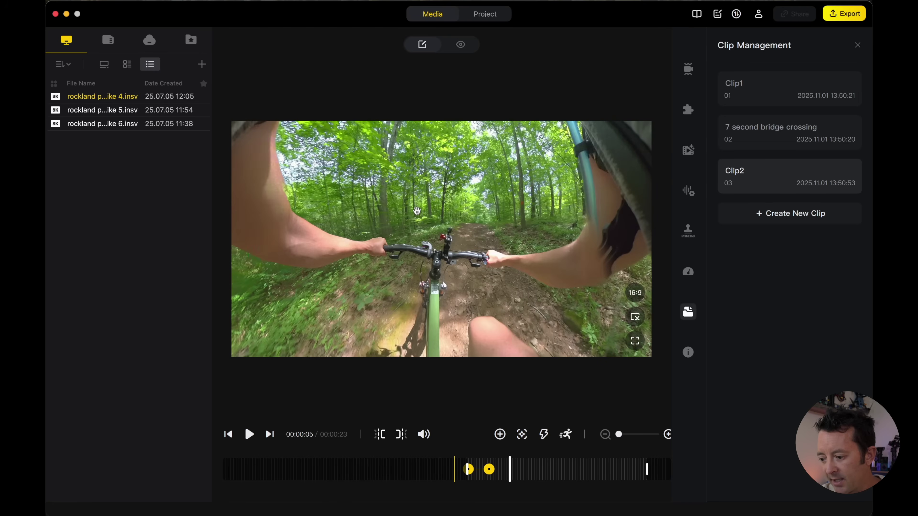
pyautogui.click(417, 211)
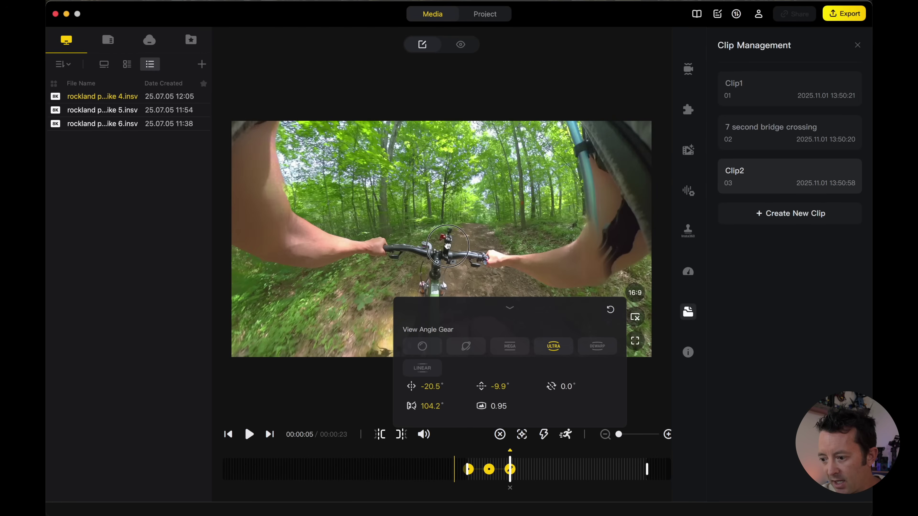
pyautogui.moveTo(465, 241); pyautogui.dragTo(448, 246)
# Step: Add a keyframe at 6 seconds facing the trail, with pan -45.0°, tilt -6.1°, field of view 77.2° and distortion 0.76
pyautogui.press('space')
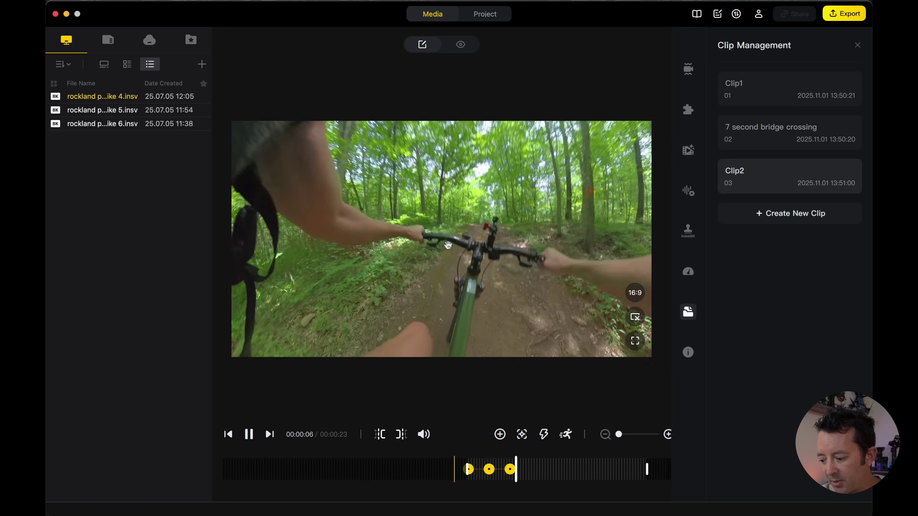
pyautogui.press('space')
pyautogui.click(447, 245)
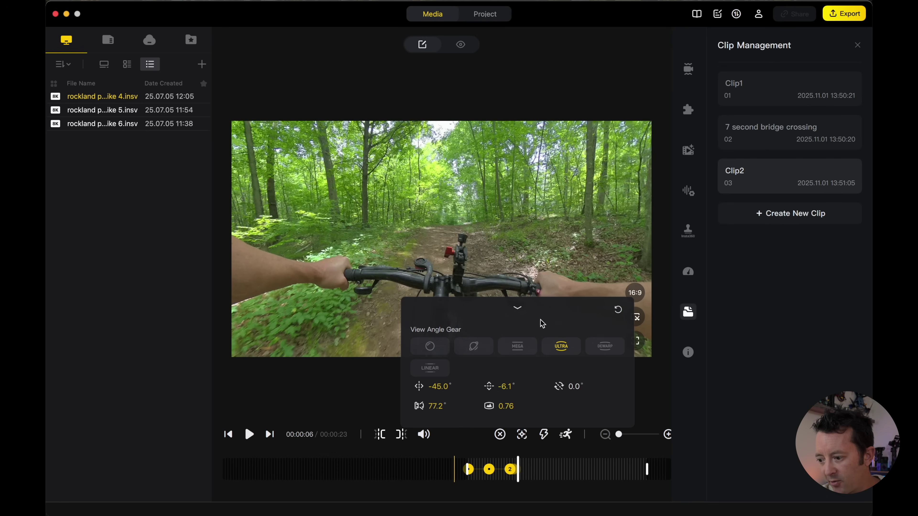
pyautogui.click(517, 310)
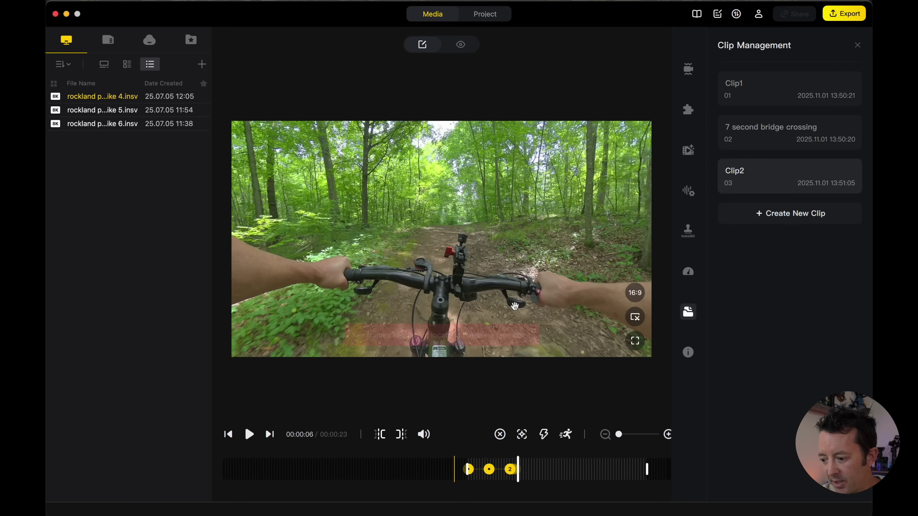
# Step: Play the new clip on to 9 seconds and trim its end there
pyautogui.press('space')
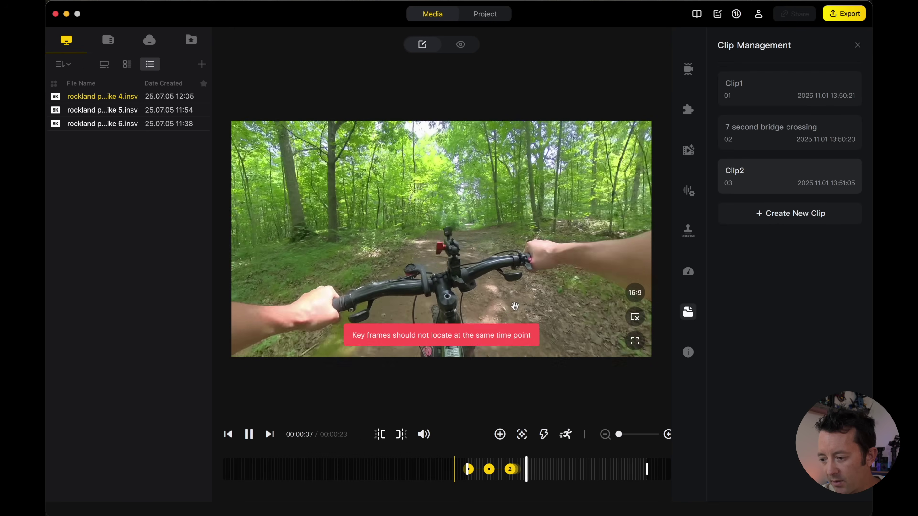
pyautogui.press('space')
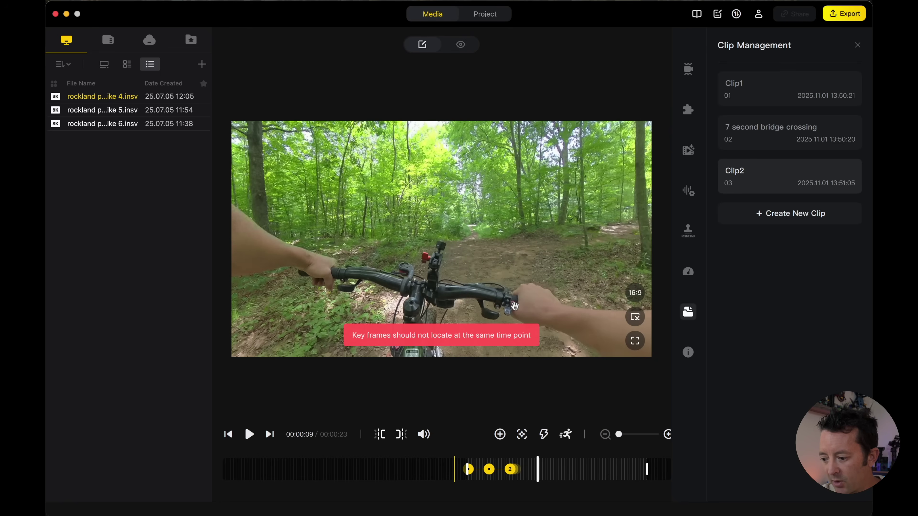
pyautogui.press('o')
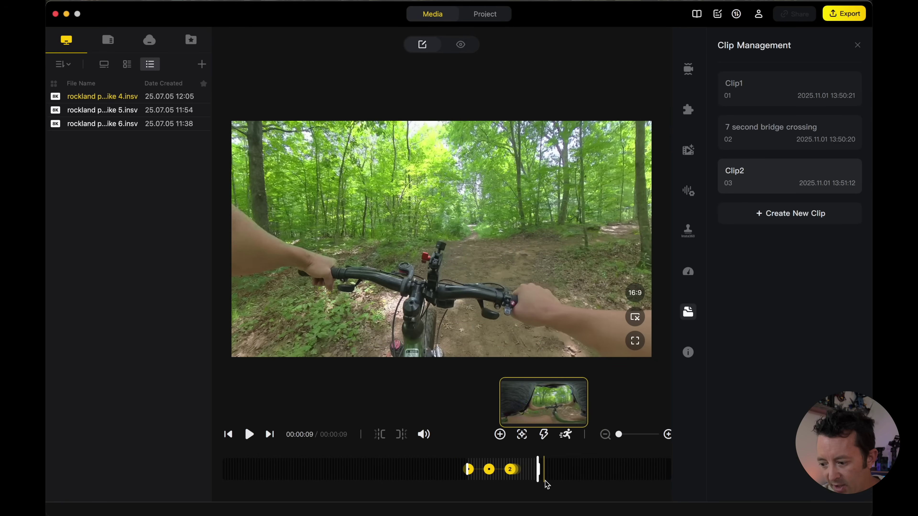
pyautogui.press('space')
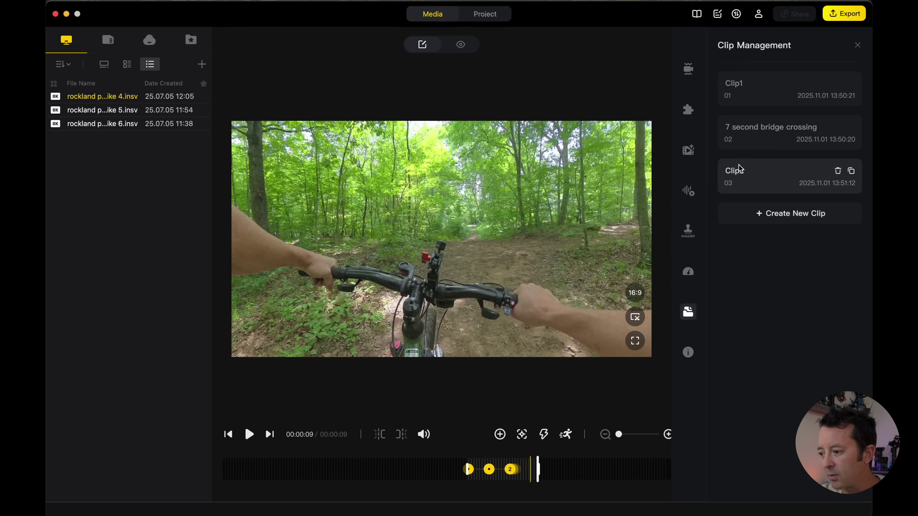
# Step: Rename the third clip as "9 second riding trail"
pyautogui.doubleClick(733, 170)
pyautogui.write('9 s')
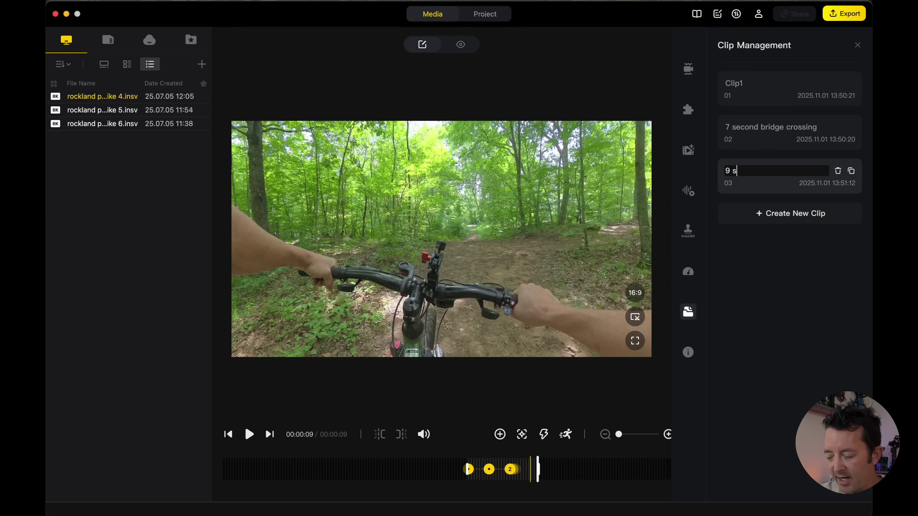
pyautogui.write('econd riding trail')
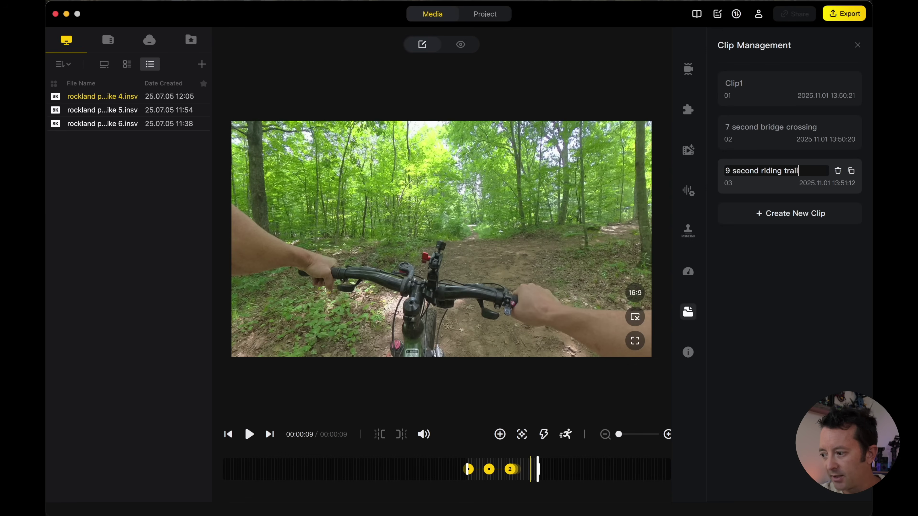
pyautogui.press('Return')
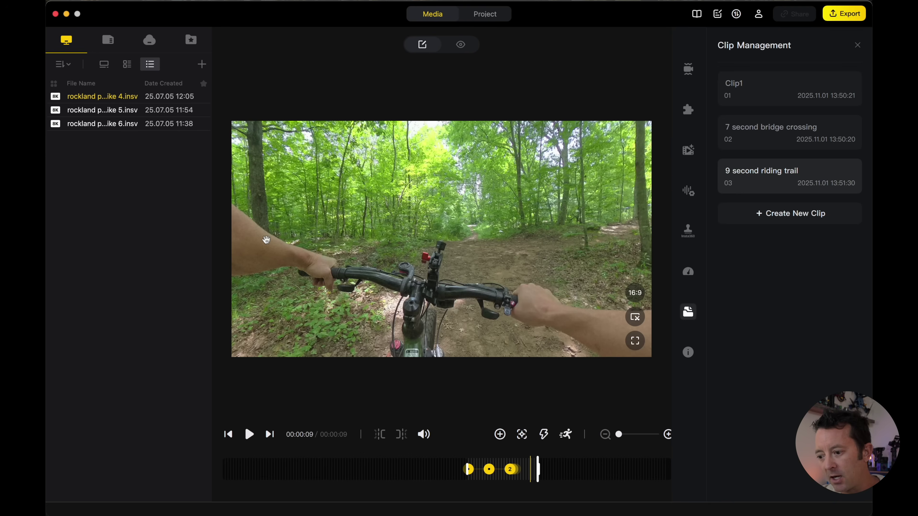
# Step: Open the rockland preserve moutainbike 5.insv footage, turn the view to face the handlebars and trail, and pause playback
pyautogui.click(148, 115)
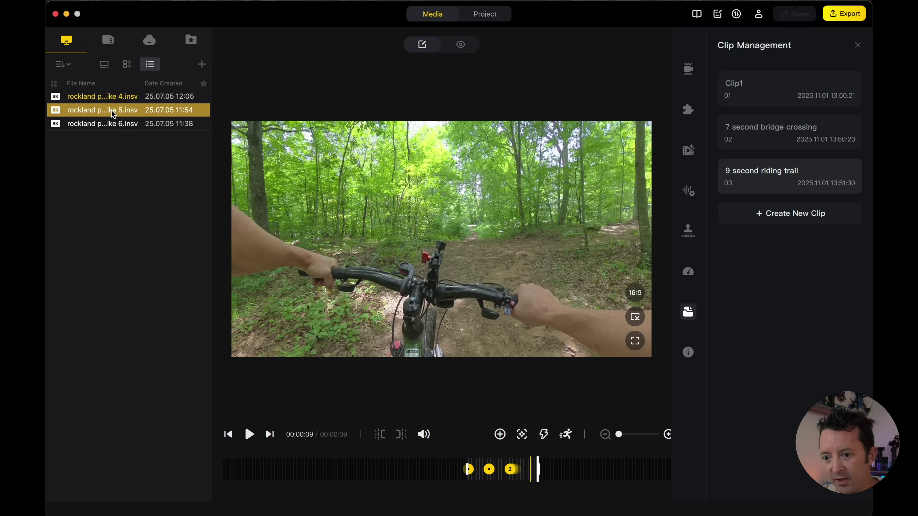
pyautogui.moveTo(379, 336); pyautogui.dragTo(505, 300)
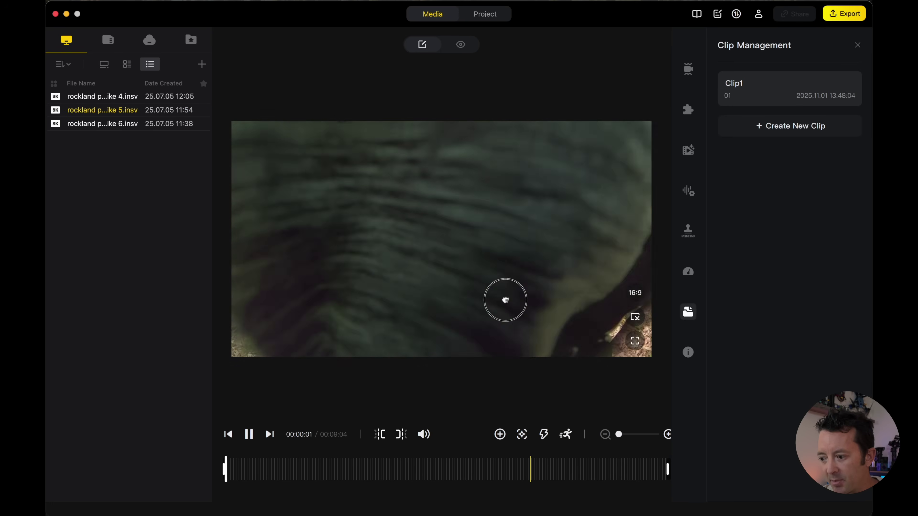
pyautogui.moveTo(495, 263); pyautogui.dragTo(346, 396)
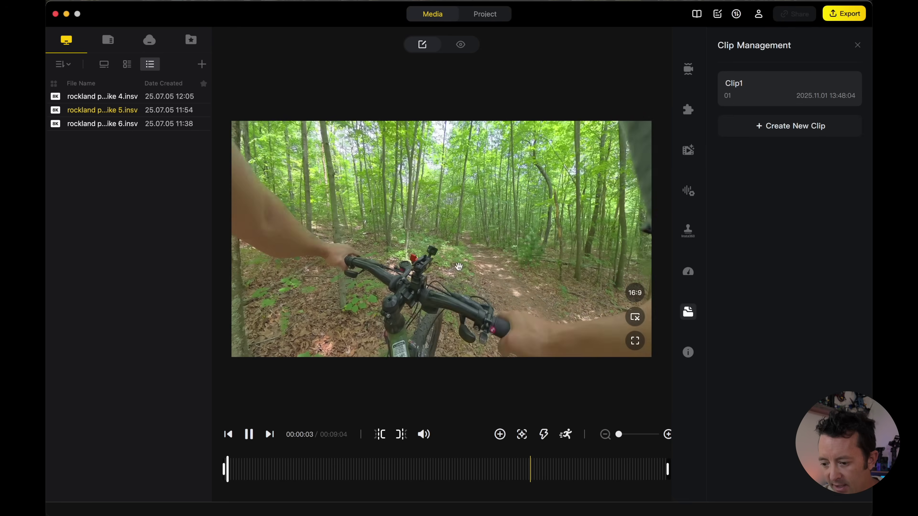
pyautogui.press('space')
# Step: Trim the footage's start to the 2:25 point and add a keyframe there with the handlebars and trail in view
pyautogui.moveTo(233, 470); pyautogui.dragTo(341, 474)
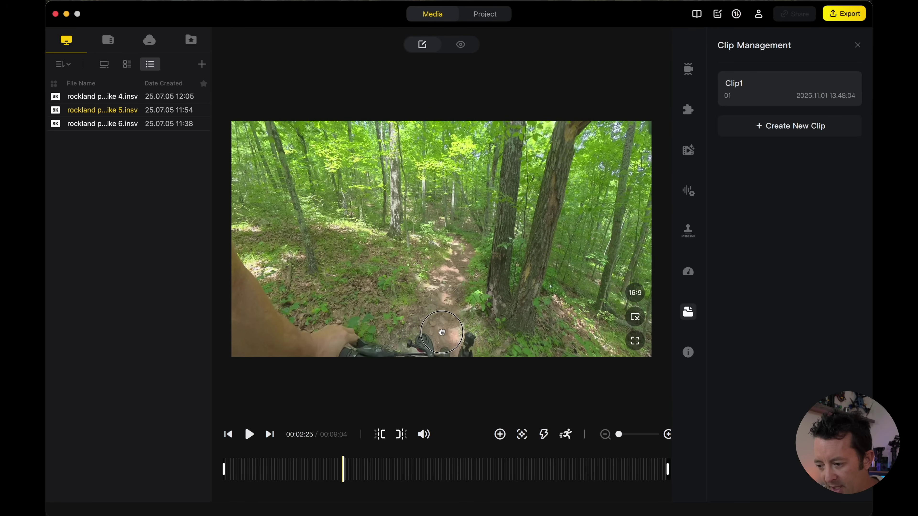
pyautogui.press('i')
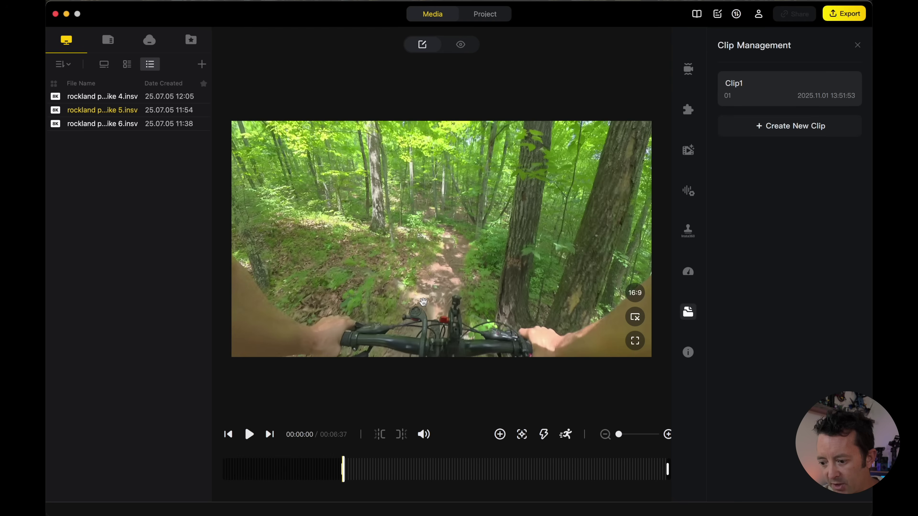
pyautogui.click(423, 302)
# Step: Play the trimmed footage on to 9 seconds and trim its end there
pyautogui.press('space')
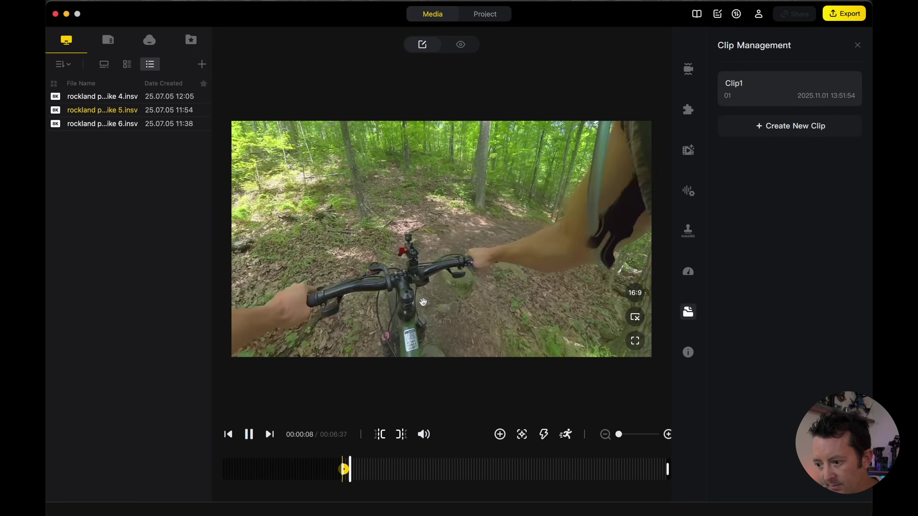
pyautogui.press('space')
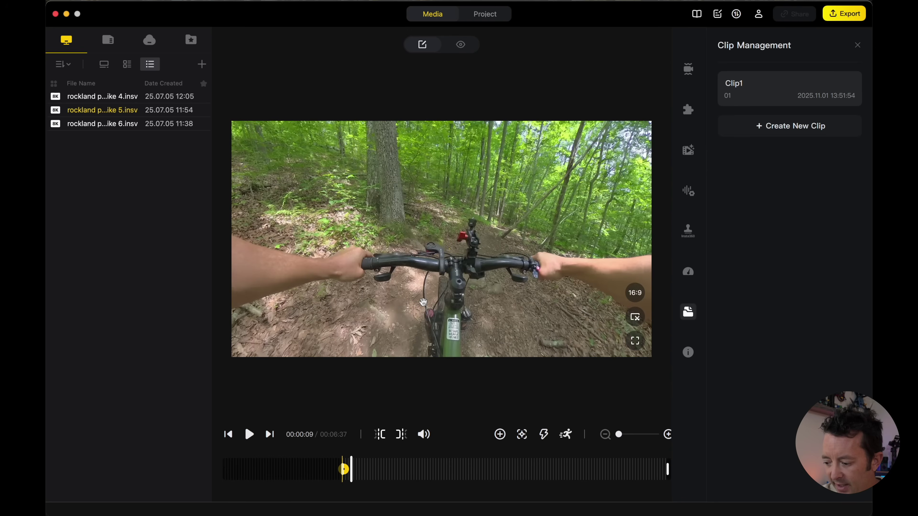
pyautogui.press('o')
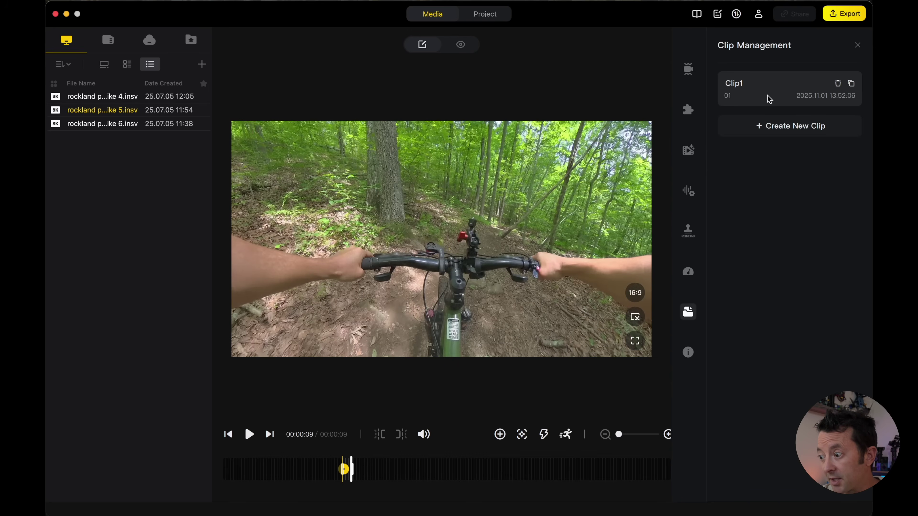
# Step: Create a second clip from the same footage and select Clip1 again
pyautogui.click(773, 126)
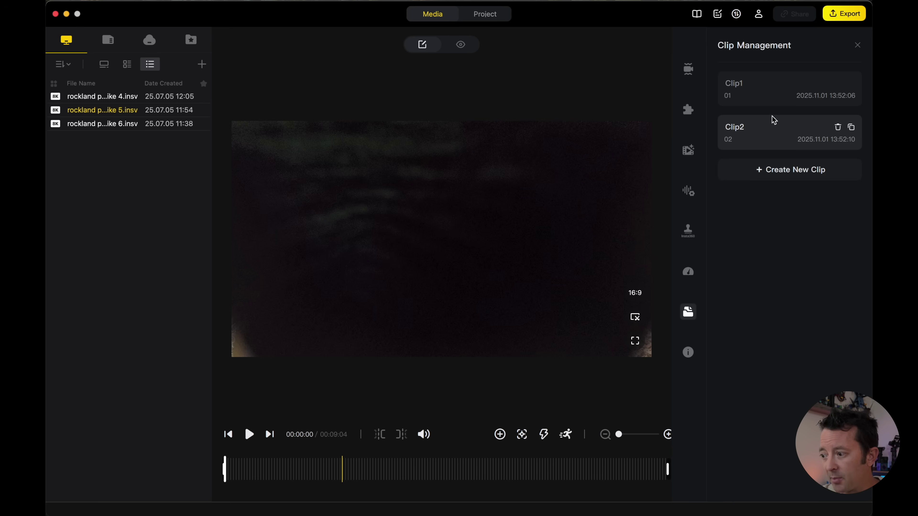
pyautogui.click(311, 456)
pyautogui.click(771, 83)
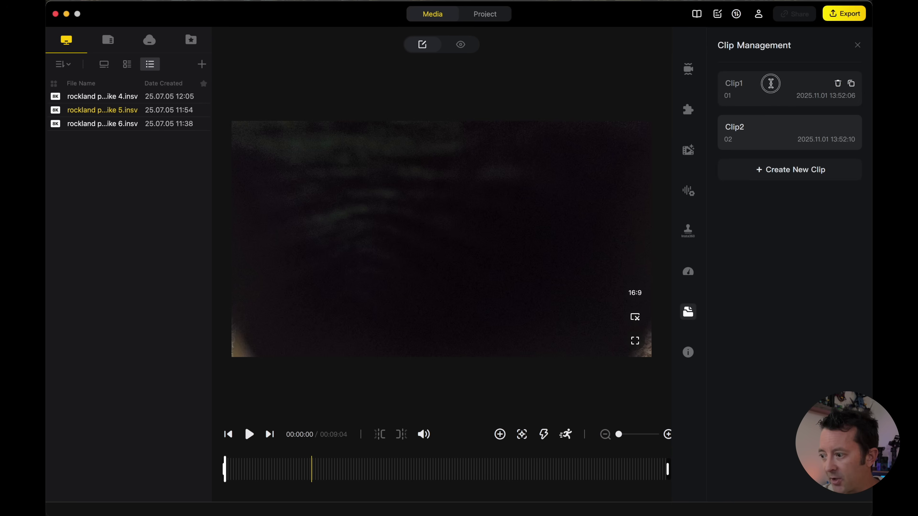
# Step: Switch to the project and add the "7 second bridge crossing" clip of footage 4.insv to the empty timeline
pyautogui.click(470, 20)
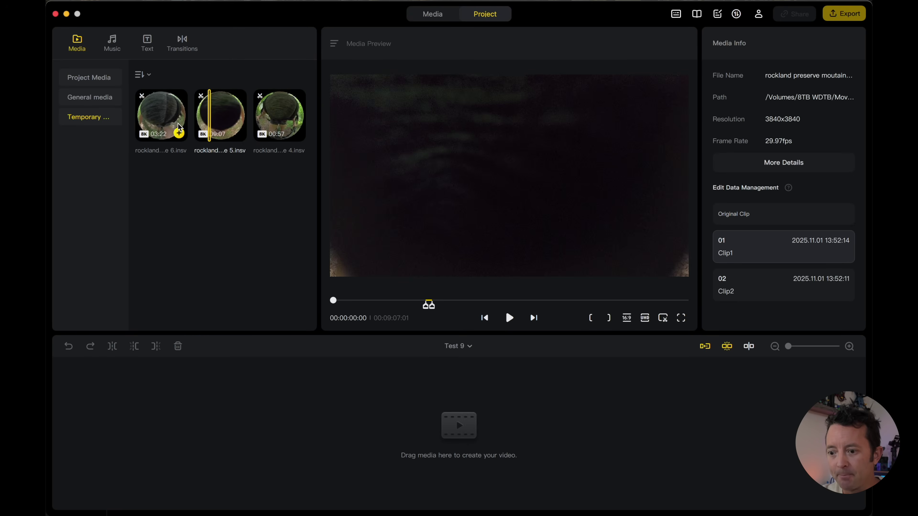
pyautogui.click(160, 115)
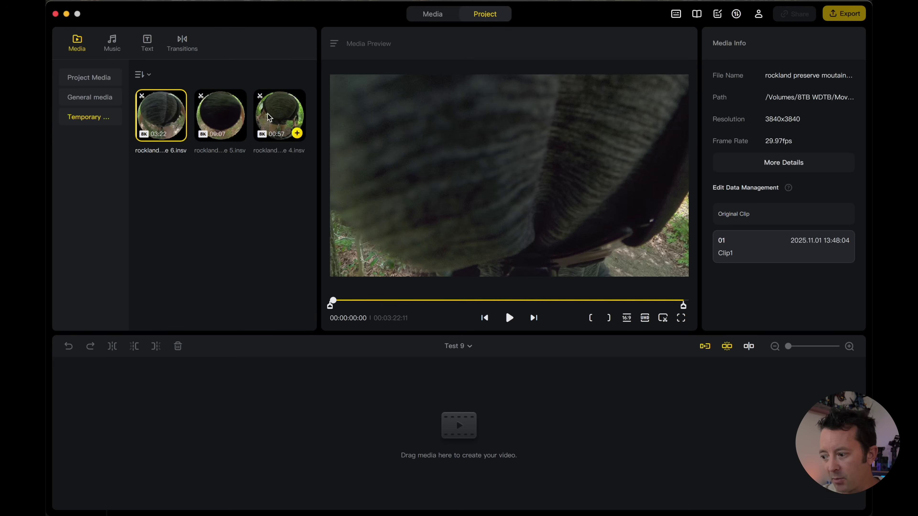
pyautogui.click(272, 115)
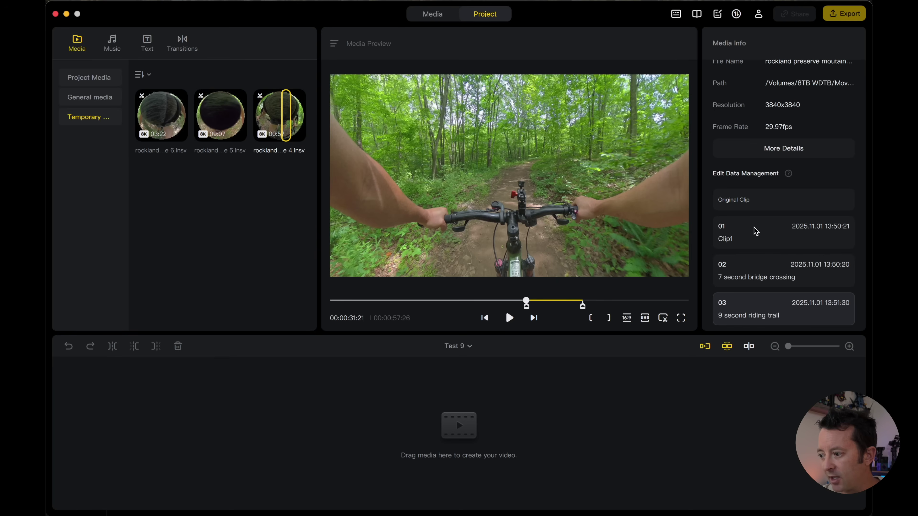
pyautogui.click(769, 280)
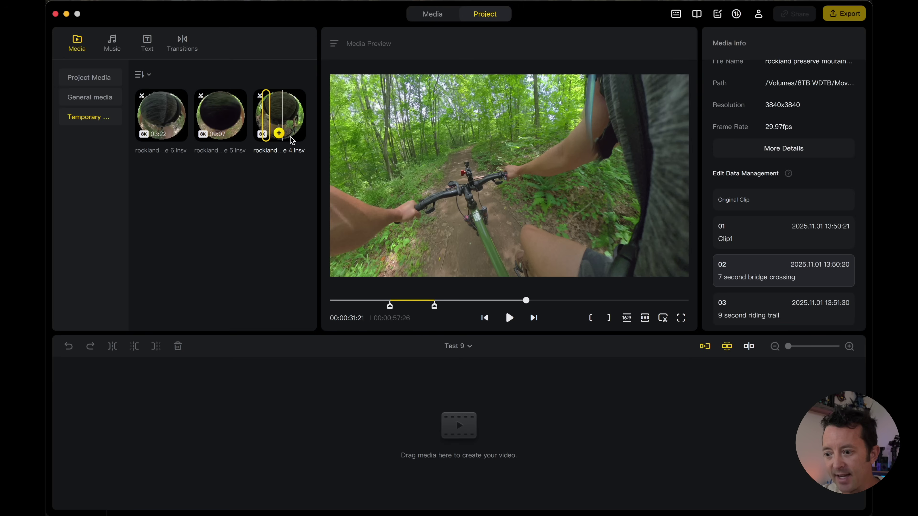
pyautogui.click(279, 133)
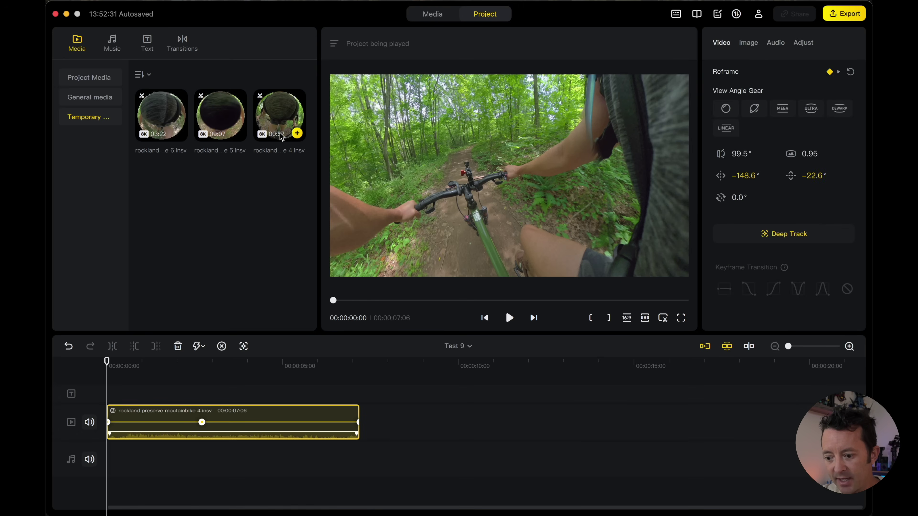
# Step: Add the "9 second riding trail" clip of footage 4.insv to the timeline directly after the bridge crossing clip
pyautogui.click(360, 363)
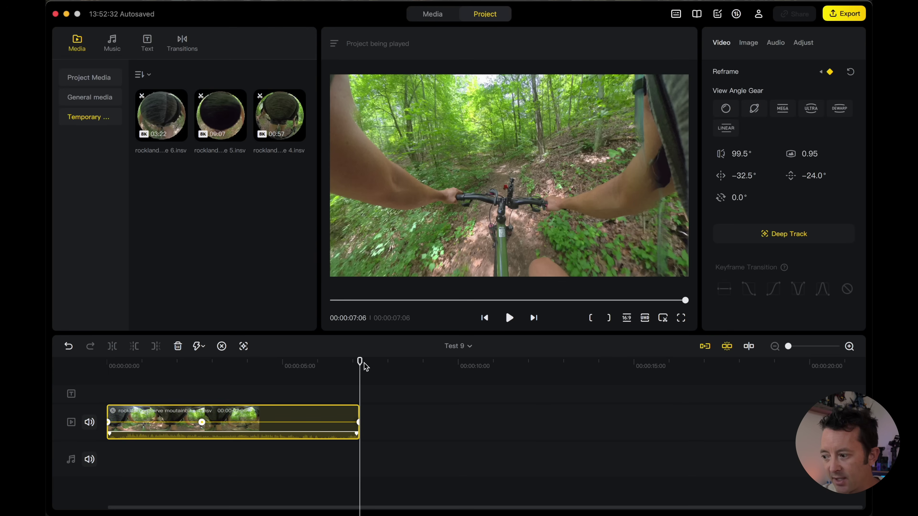
pyautogui.click(284, 114)
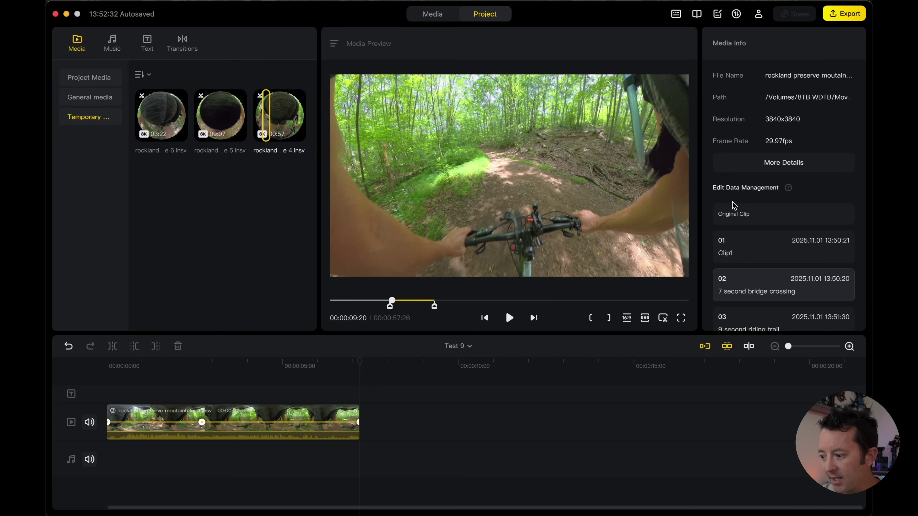
pyautogui.click(753, 316)
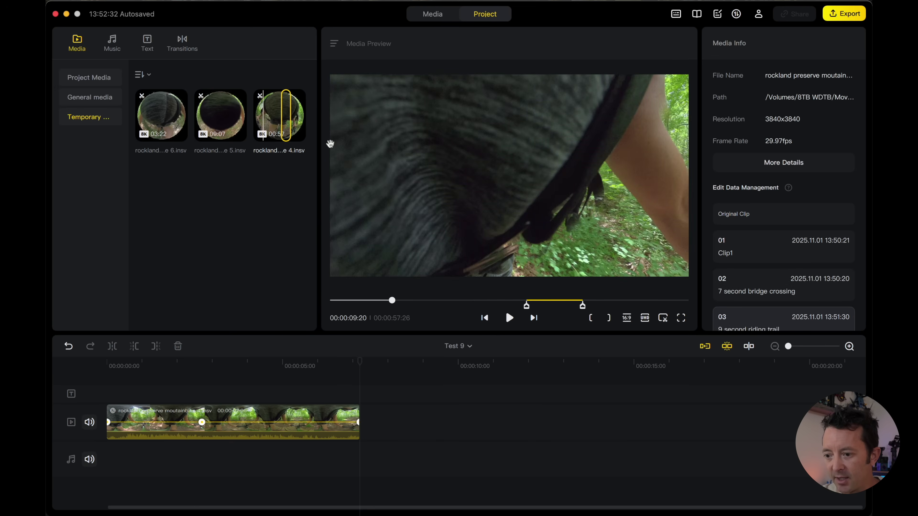
pyautogui.click(300, 134)
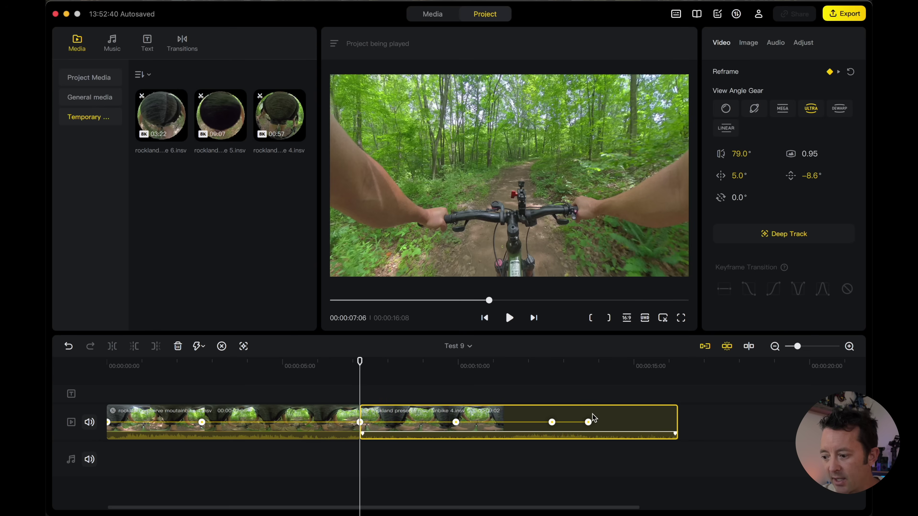
# Step: Add Clip1 of footage 5.insv to the end of the timeline, starting at 00:00:16:08
pyautogui.click(222, 119)
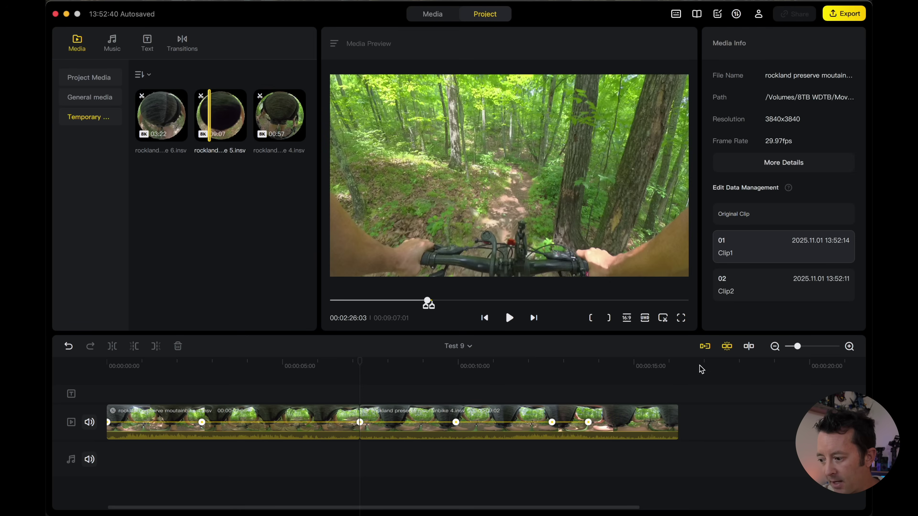
pyautogui.click(681, 376)
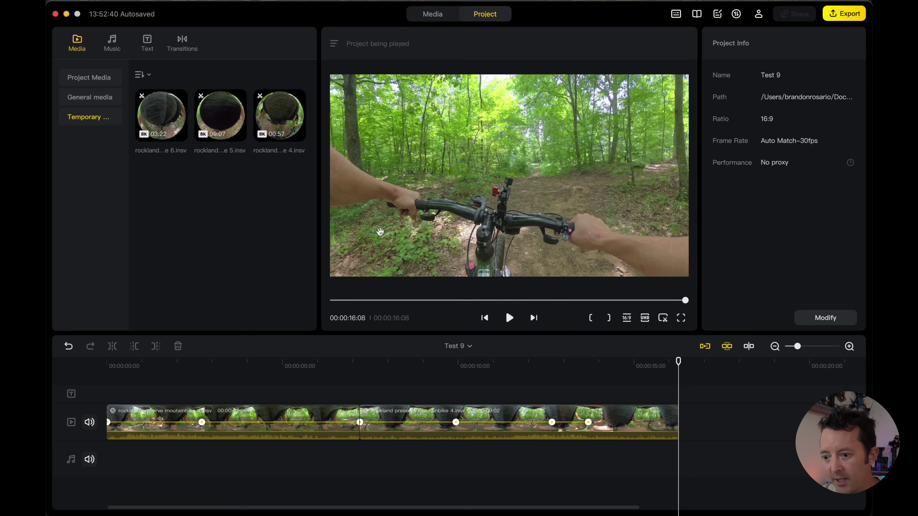
pyautogui.click(218, 119)
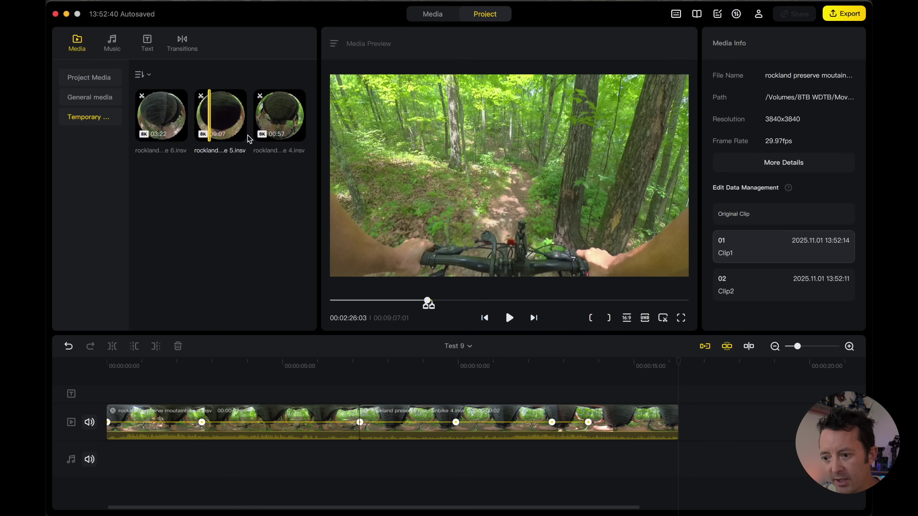
pyautogui.click(236, 133)
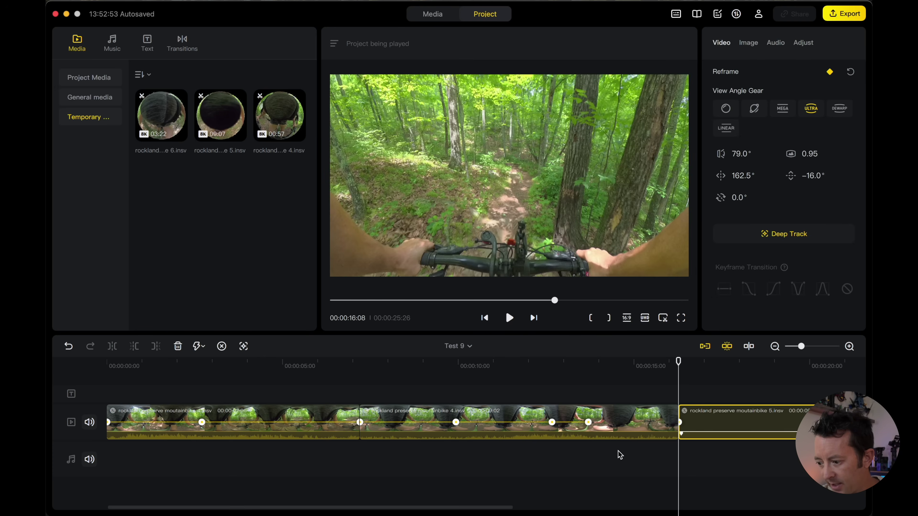
# Step: Look over the assembled timeline and examine the speed options available for its first clip
pyautogui.click(474, 441)
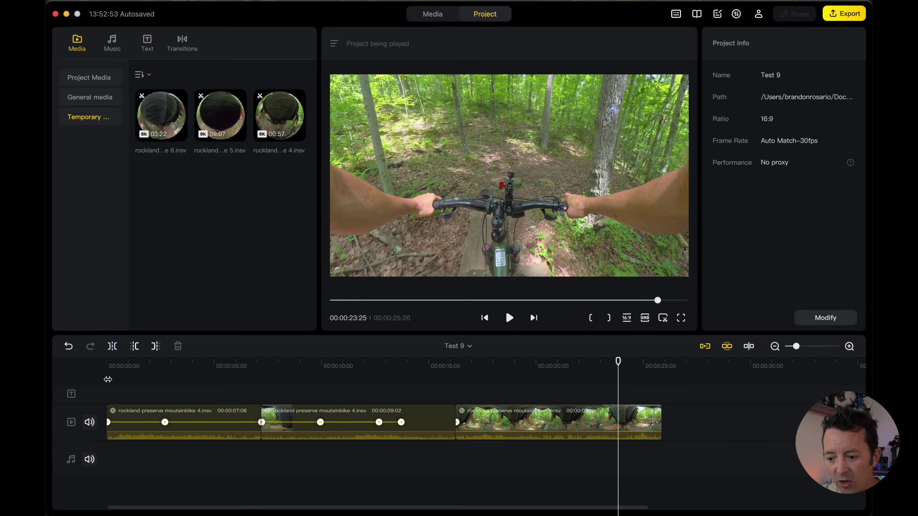
pyautogui.press('Home')
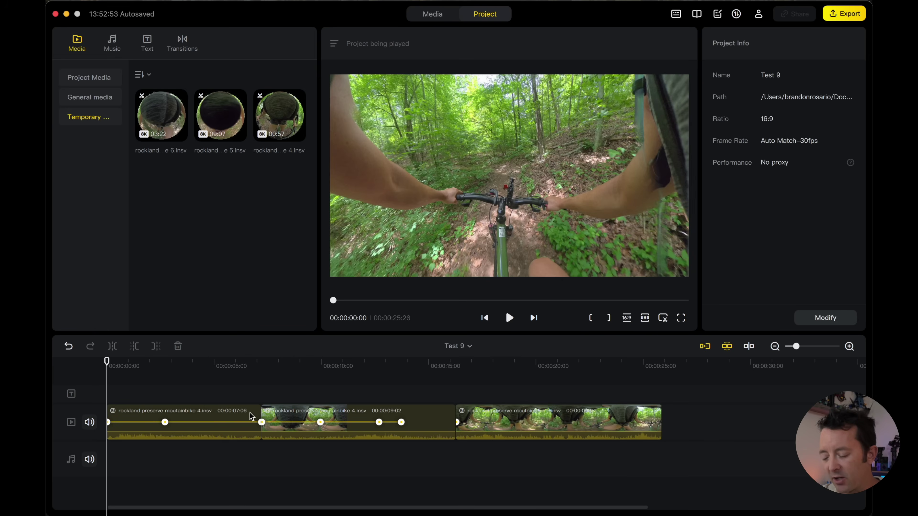
pyautogui.click(213, 423)
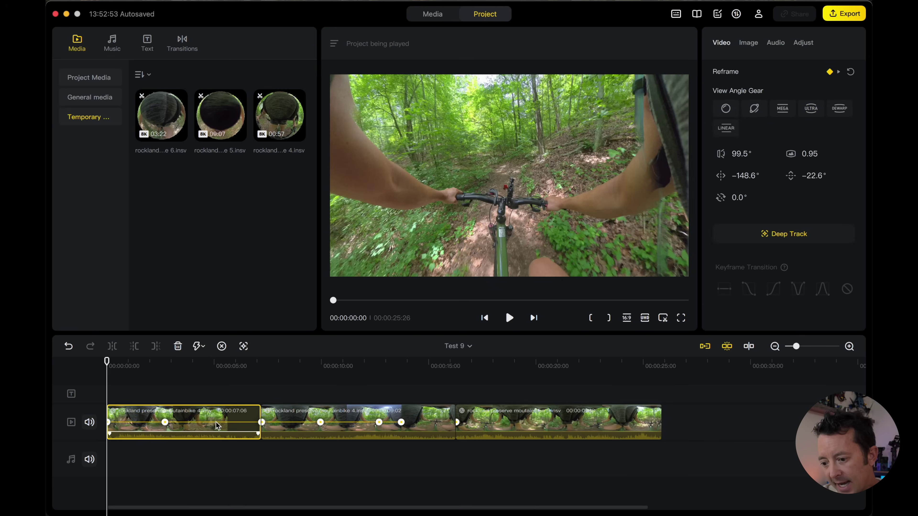
pyautogui.click(204, 348)
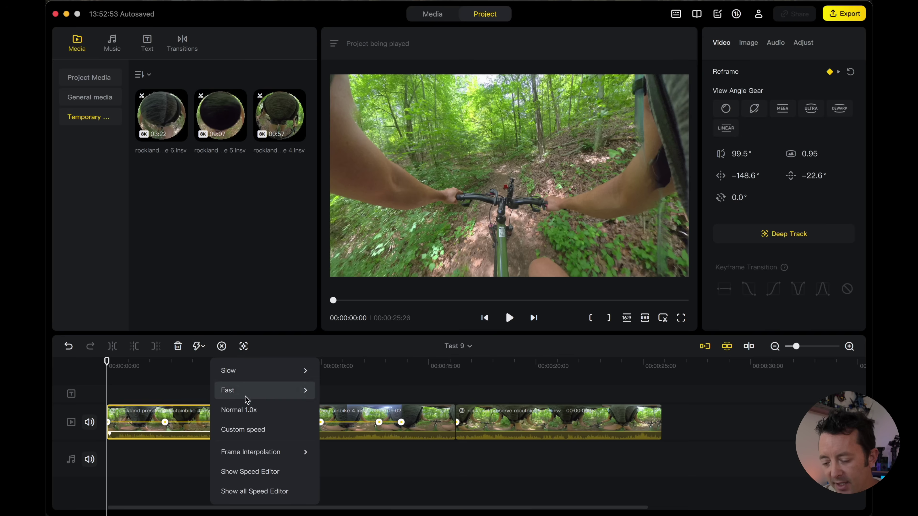
pyautogui.click(161, 387)
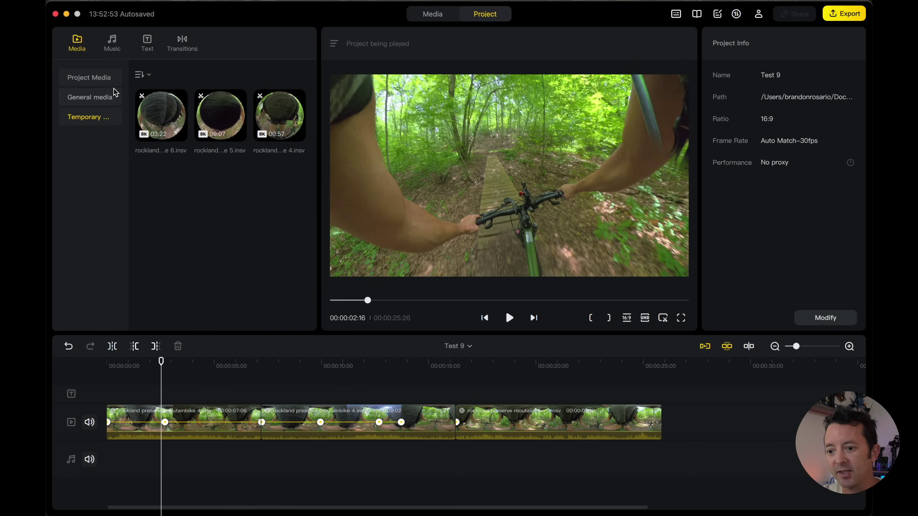
# Step: View the media used in the project and reopen Insta360 Studio at its recent projects list
pyautogui.click(105, 81)
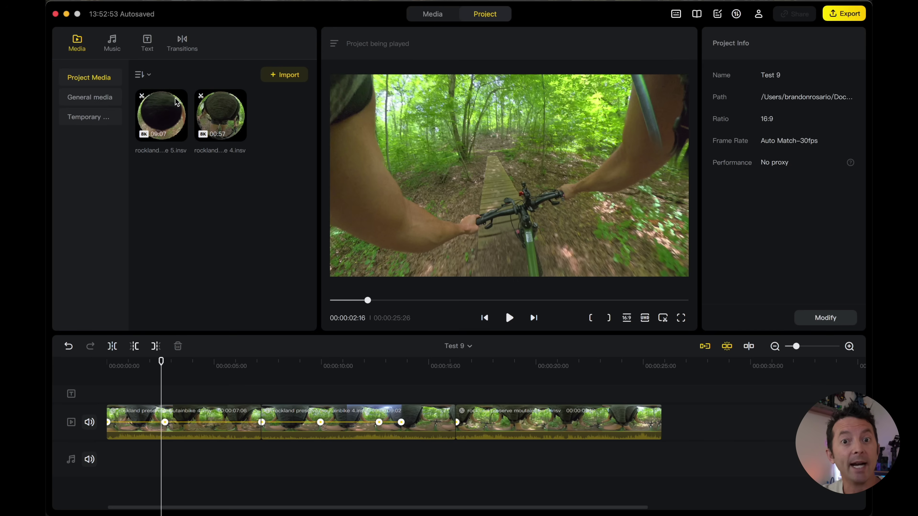
pyautogui.moveTo(183, 120)
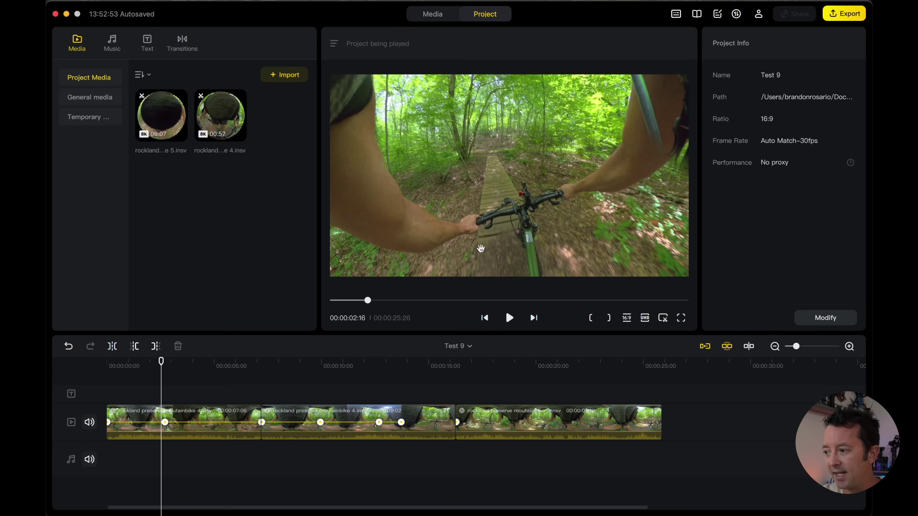
pyautogui.click(456, 347)
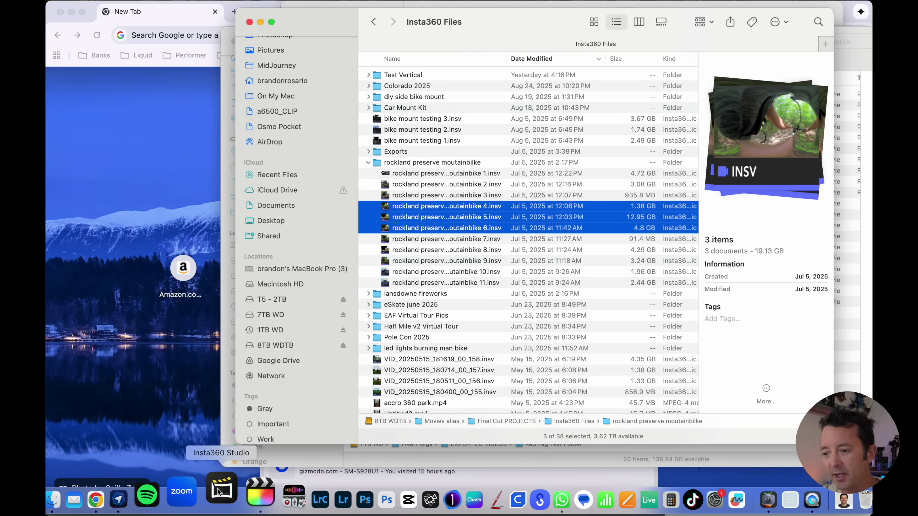
pyautogui.click(217, 488)
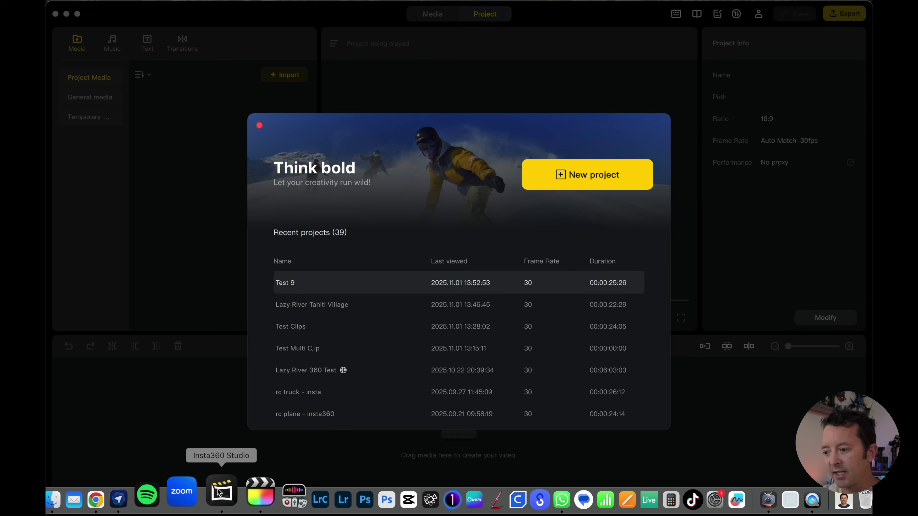
# Step: Create a new project named Test 10
pyautogui.click(566, 178)
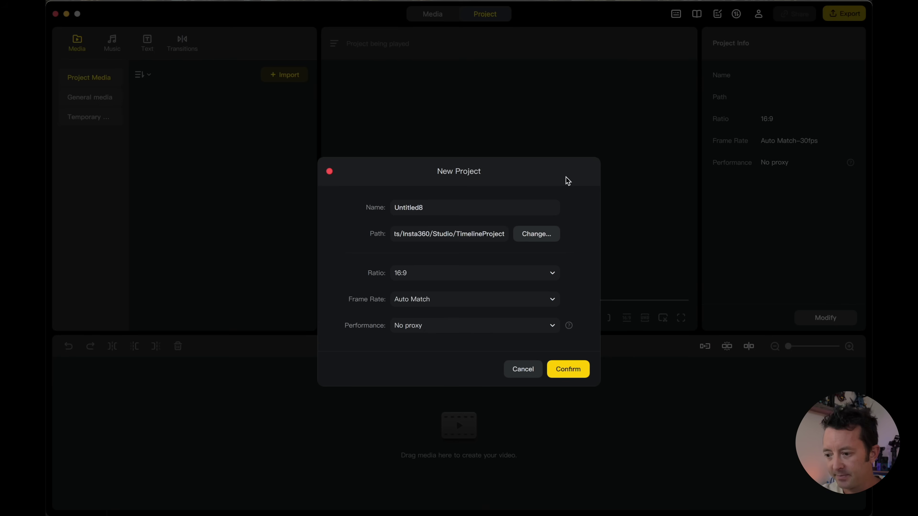
pyautogui.doubleClick(507, 206)
pyautogui.write('Te')
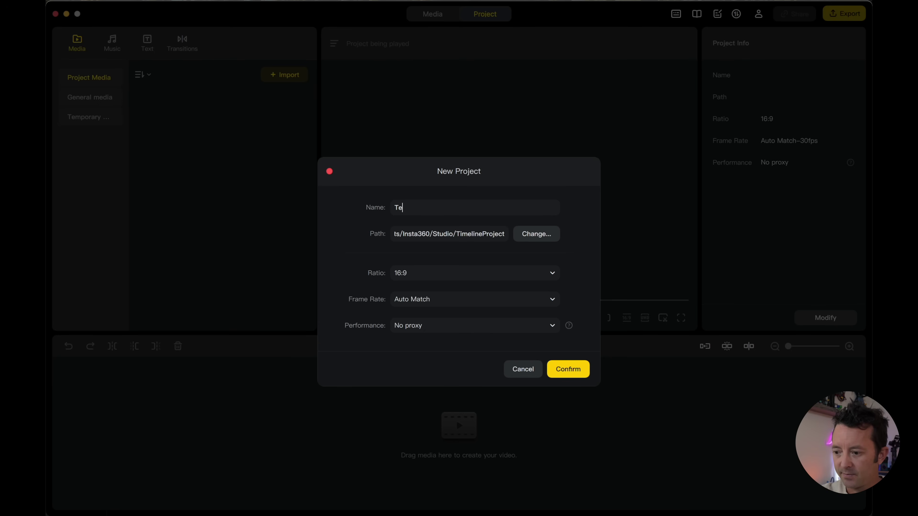
pyautogui.write('st 10')
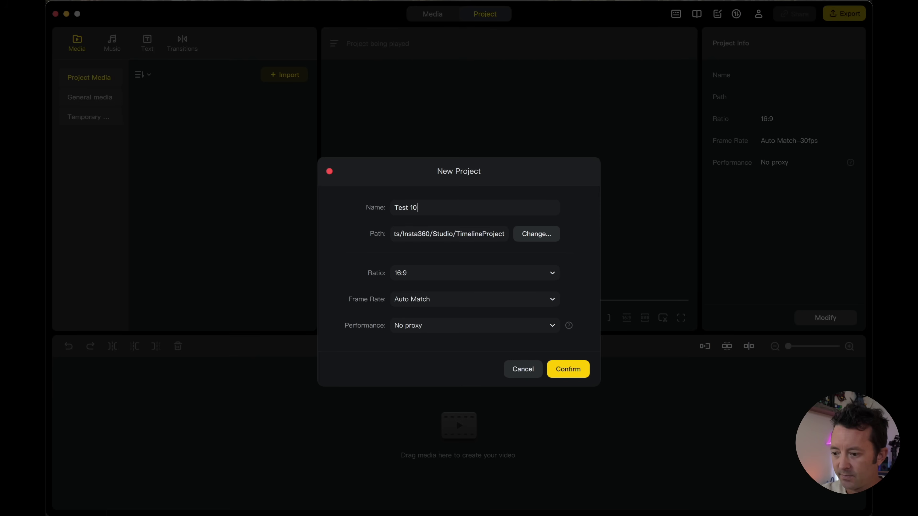
pyautogui.click(581, 374)
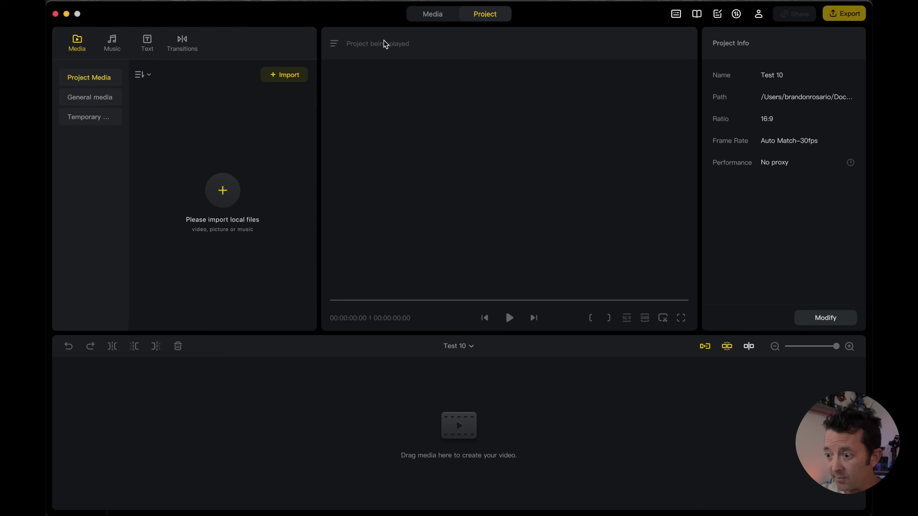
# Step: Import rockland preserve moutainbike footage 4.insv and 5.insv from the Finder folder into the Test 10 project media
pyautogui.click(431, 16)
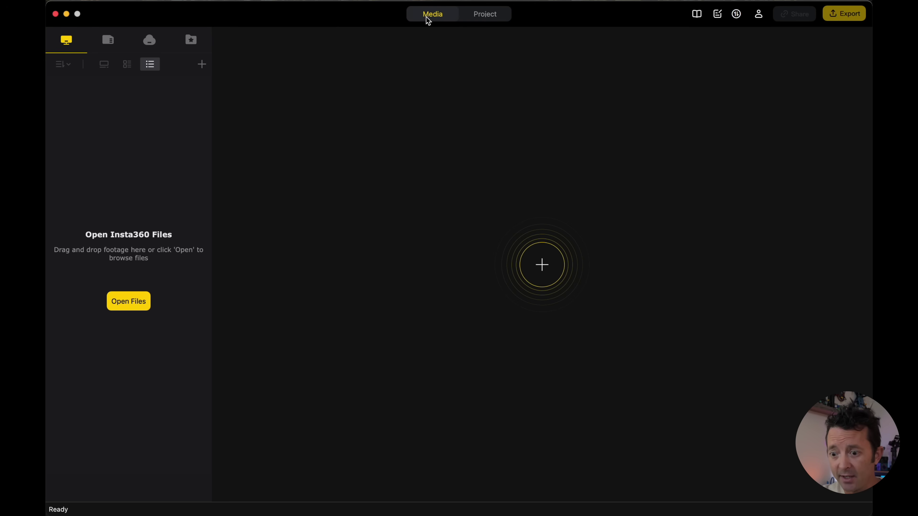
pyautogui.click(492, 22)
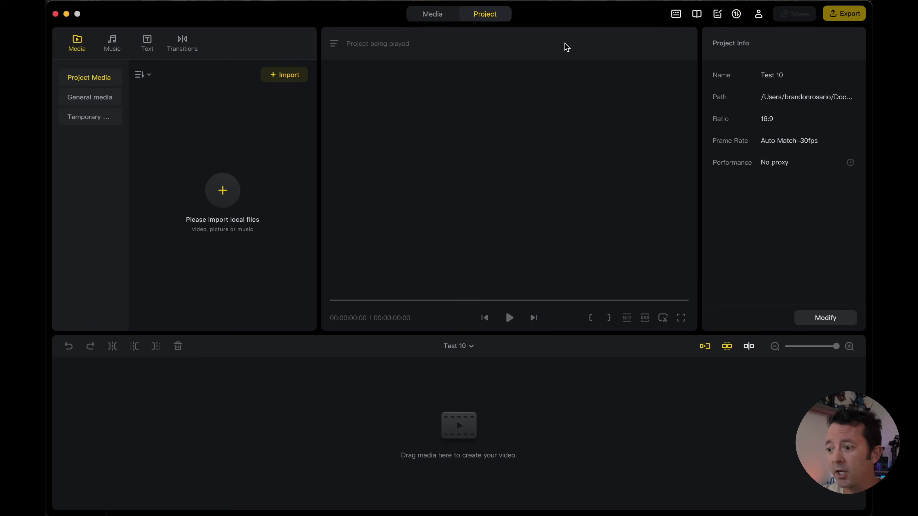
pyautogui.press('super+Tab')
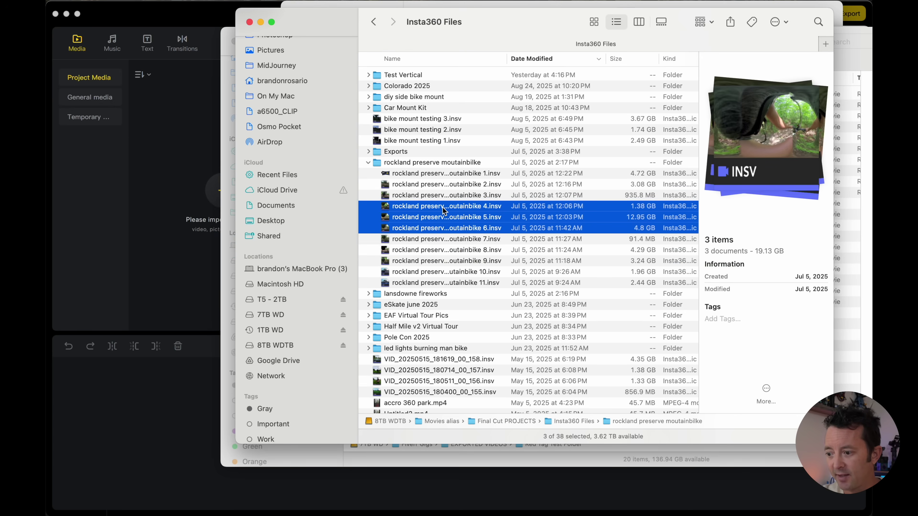
pyautogui.click(445, 206)
pyautogui.keyDown('shift'); pyautogui.click(445, 216); pyautogui.keyUp('shift')
pyautogui.moveTo(427, 214); pyautogui.dragTo(154, 220)
pyautogui.click(174, 217)
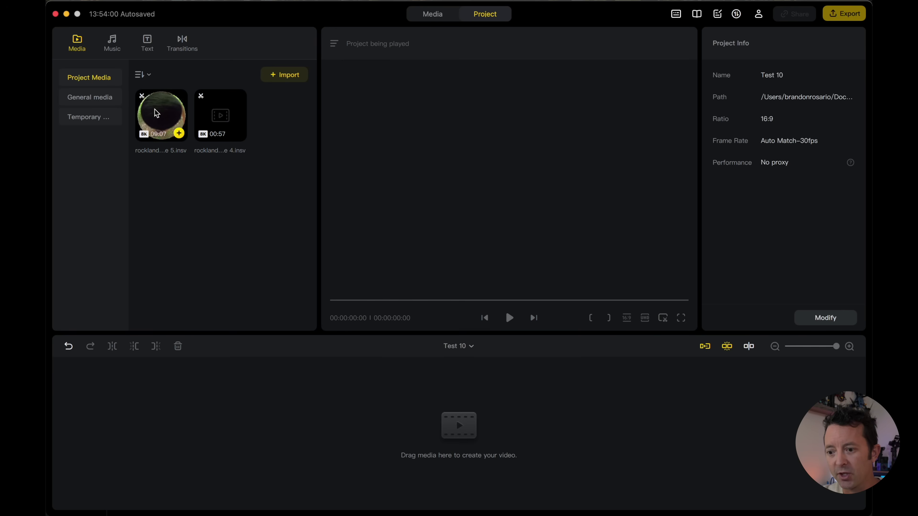
# Step: Check the saved clips of the imported footage, viewing Clip2 of footage 5 and the "9 second riding trail" clip of footage 4
pyautogui.click(150, 119)
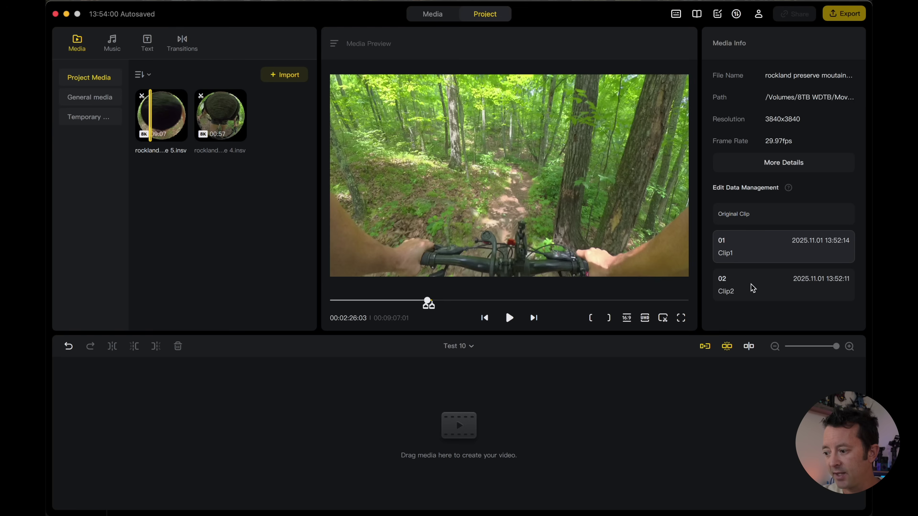
pyautogui.click(750, 286)
pyautogui.click(225, 117)
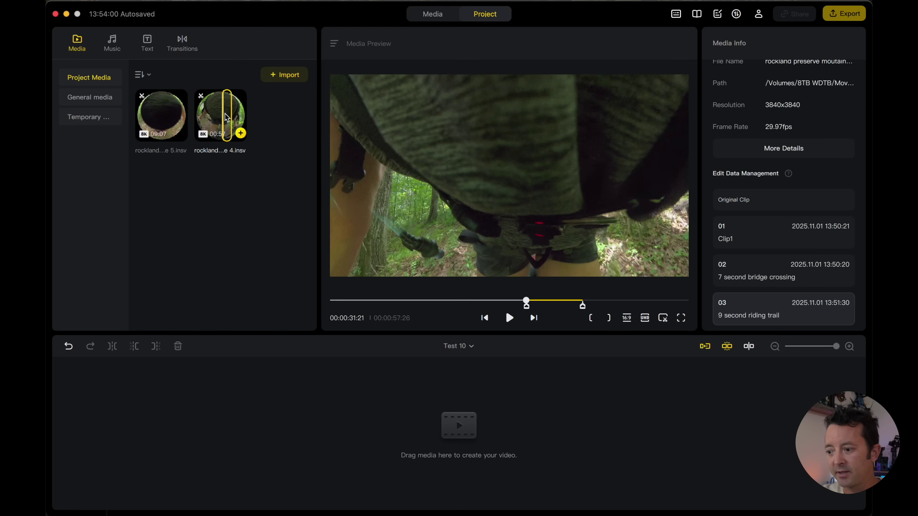
pyautogui.click(740, 313)
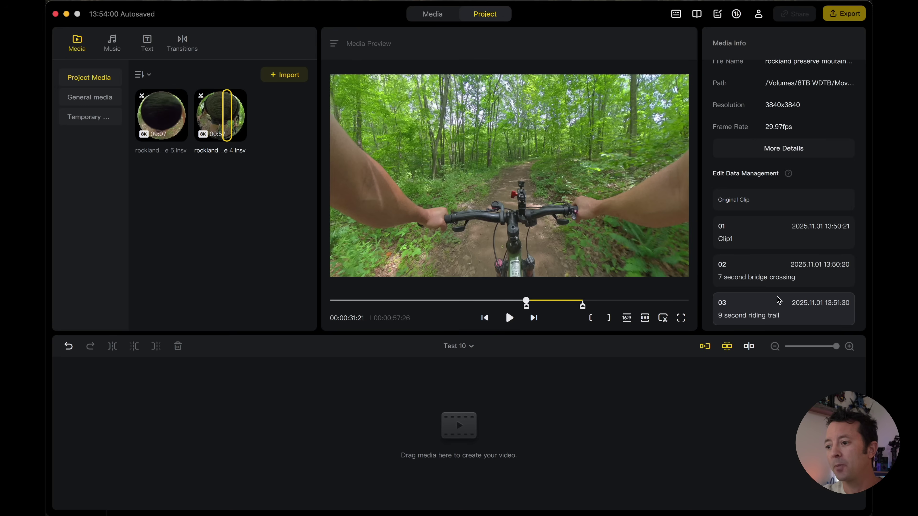
# Step: Reopen the Test 9 project from the recent projects
pyautogui.click(466, 346)
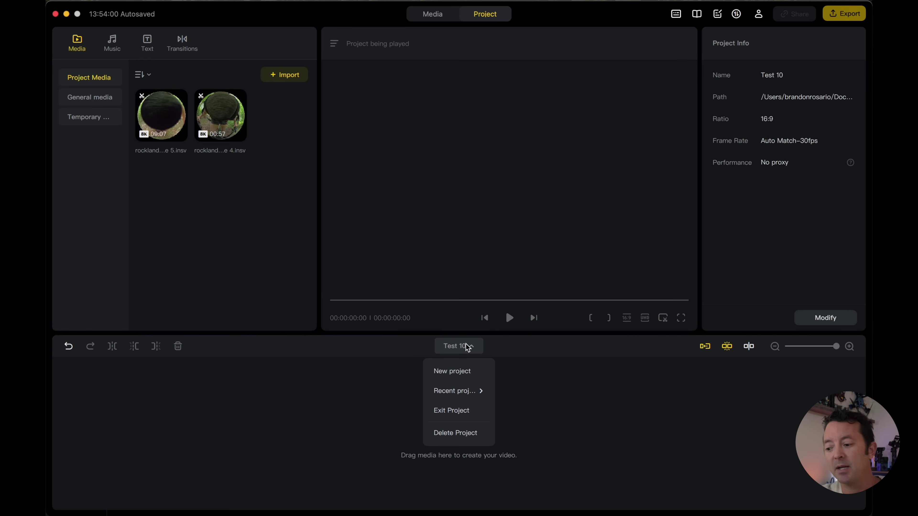
pyautogui.moveTo(465, 391)
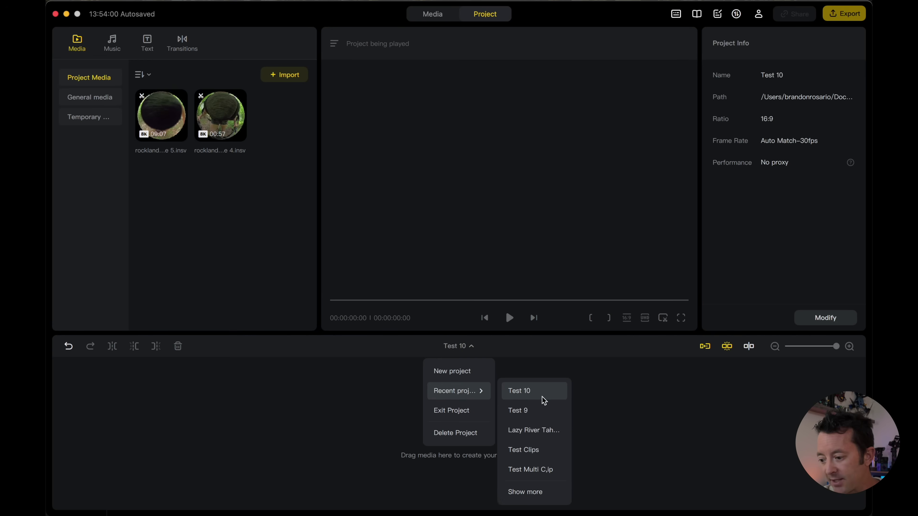
pyautogui.click(525, 411)
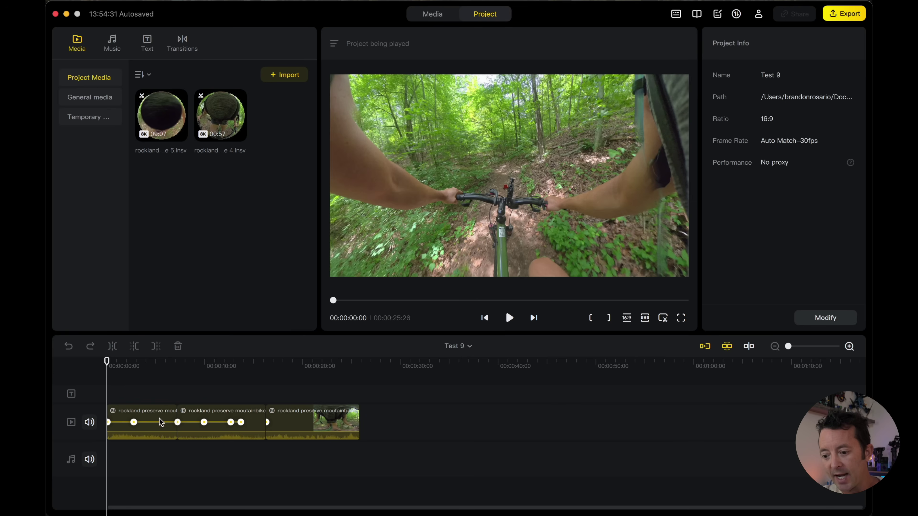
# Step: Export the Test 9 timeline as Multiple Clips, keeping the 1080P resolution of 1920 x 1080
pyautogui.click(844, 14)
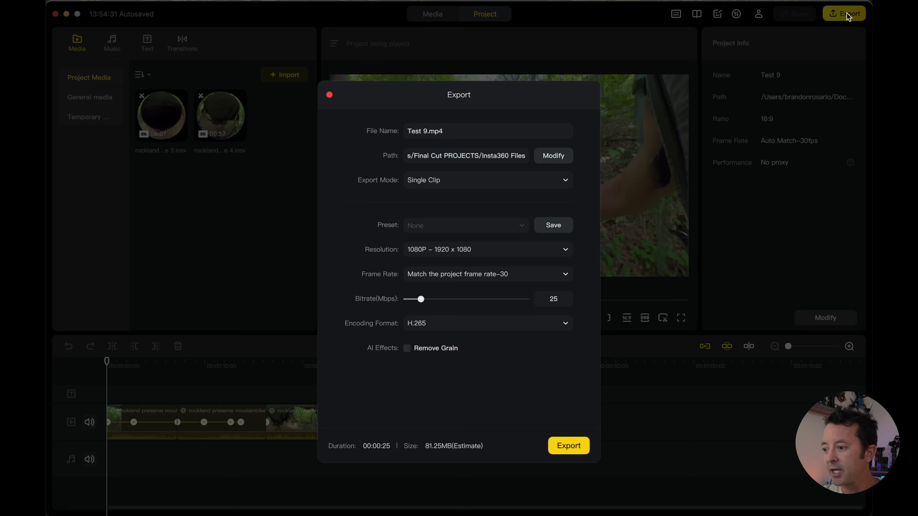
pyautogui.click(457, 183)
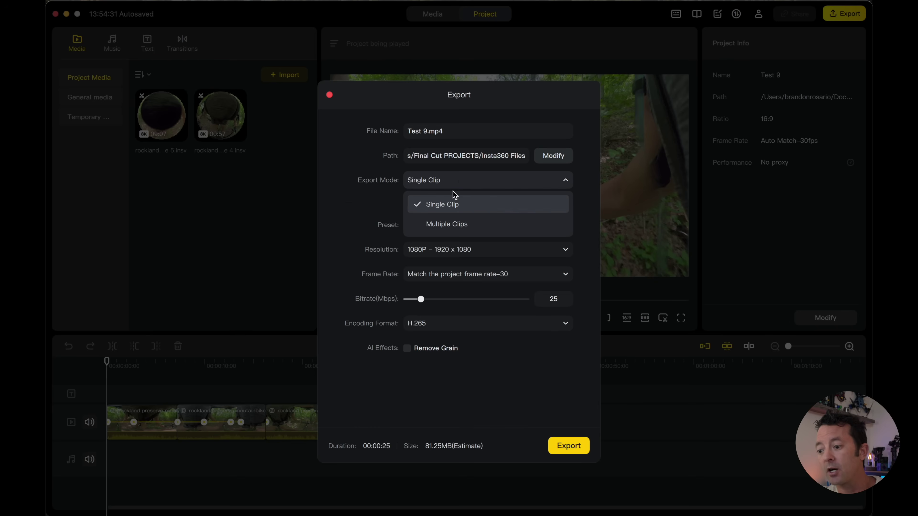
pyautogui.click(447, 224)
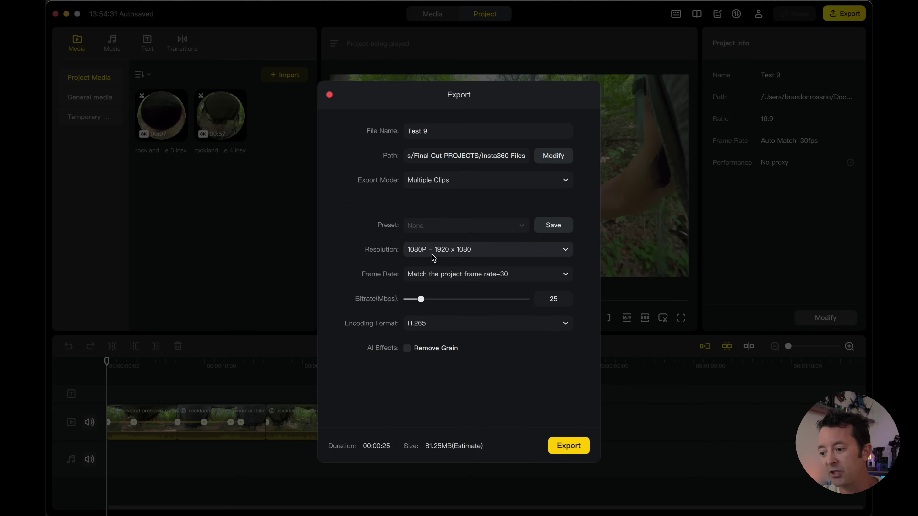
pyautogui.click(496, 255)
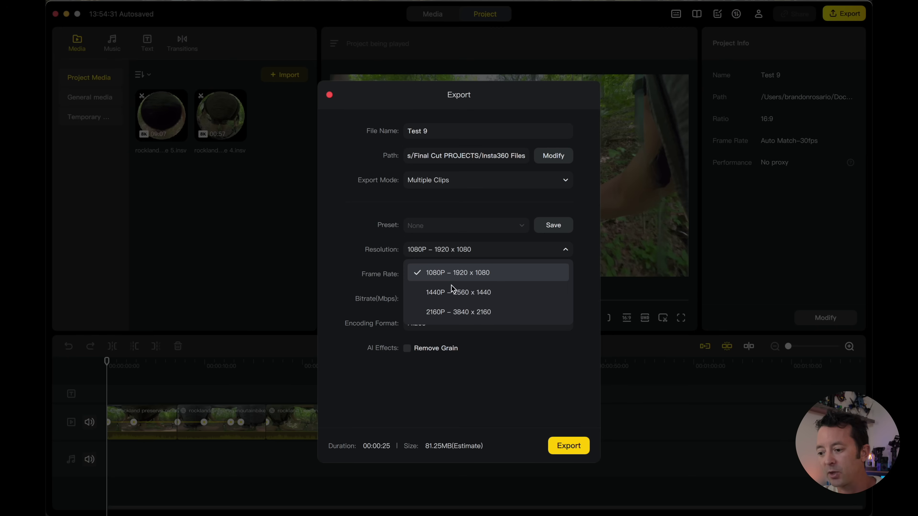
pyautogui.click(534, 360)
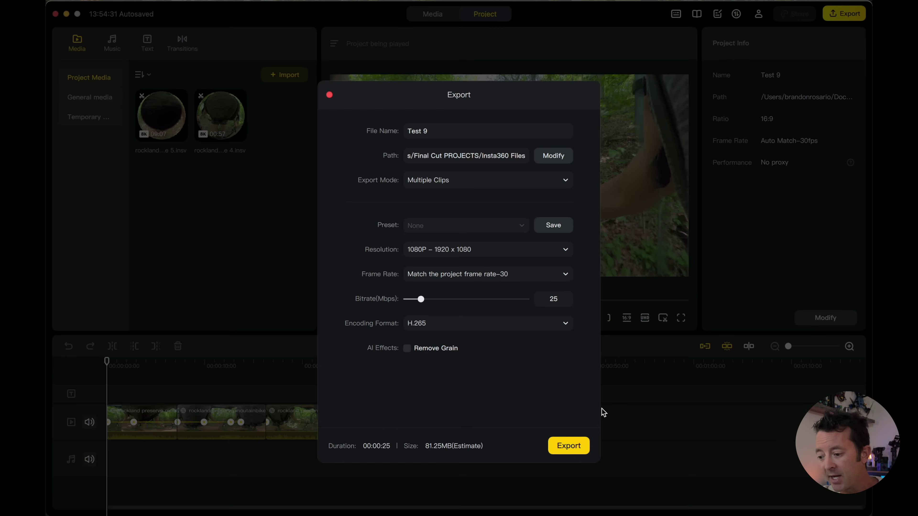
pyautogui.click(571, 449)
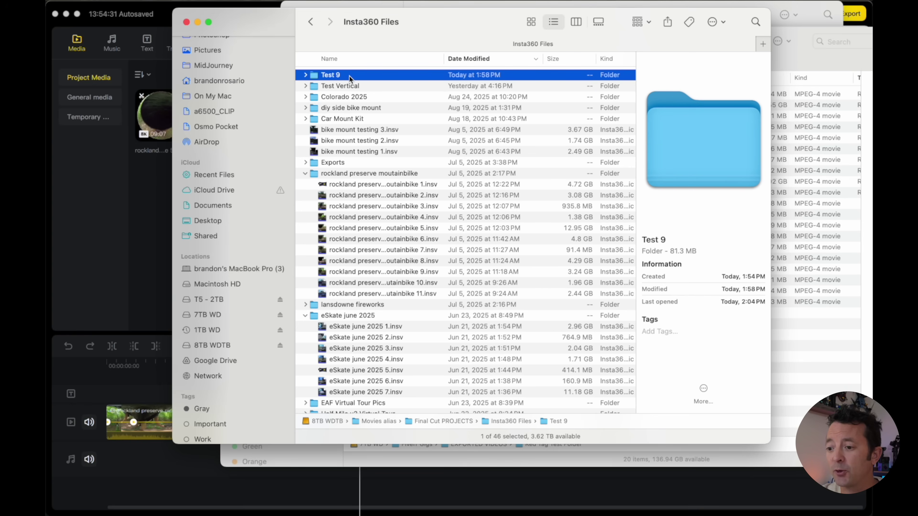
# Step: Locate the exported Test 9 folder inside Insta360 Files in Finder and open it
pyautogui.click(307, 76)
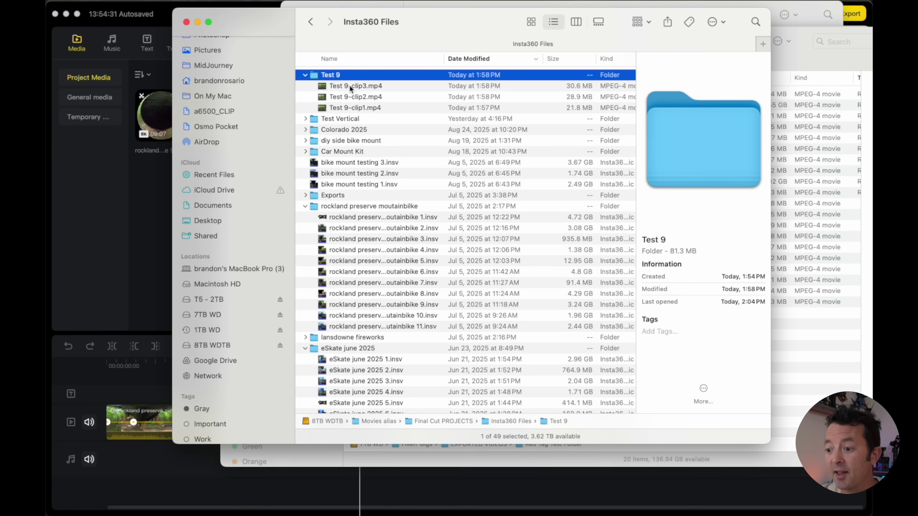
pyautogui.click(165, 374)
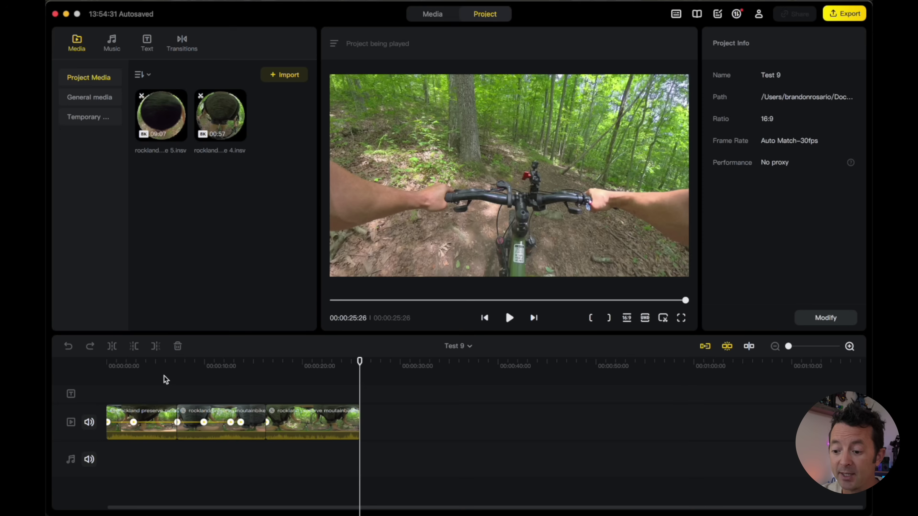
pyautogui.press('super+Tab')
pyautogui.press('super+Down')
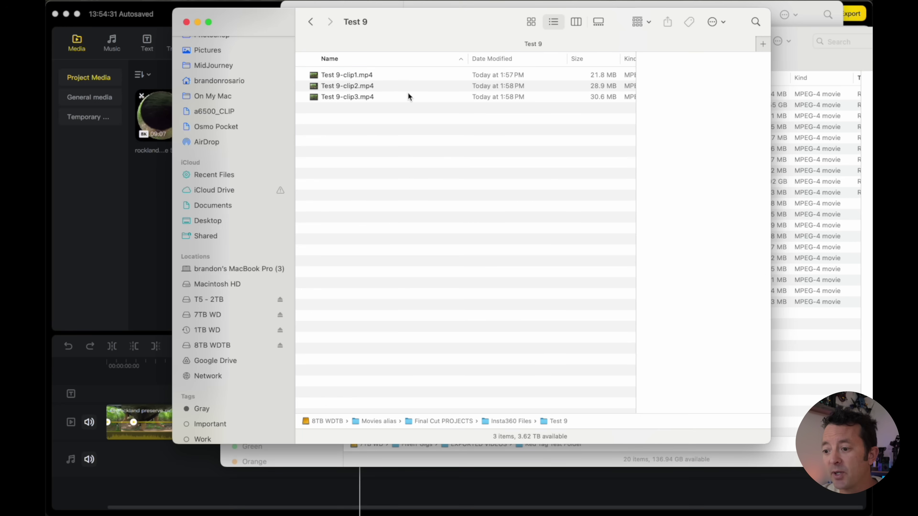
# Step: Preview the exported files Test 9-clip1.mp4, Test 9-clip2.mp4 and Test 9-clip3.mp4 one after another
pyautogui.click(386, 80)
pyautogui.press('space')
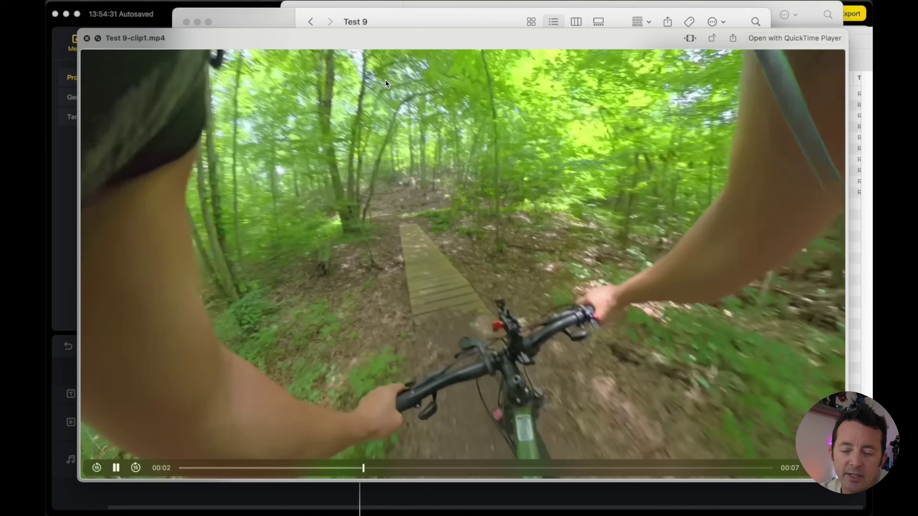
pyautogui.press('Down')
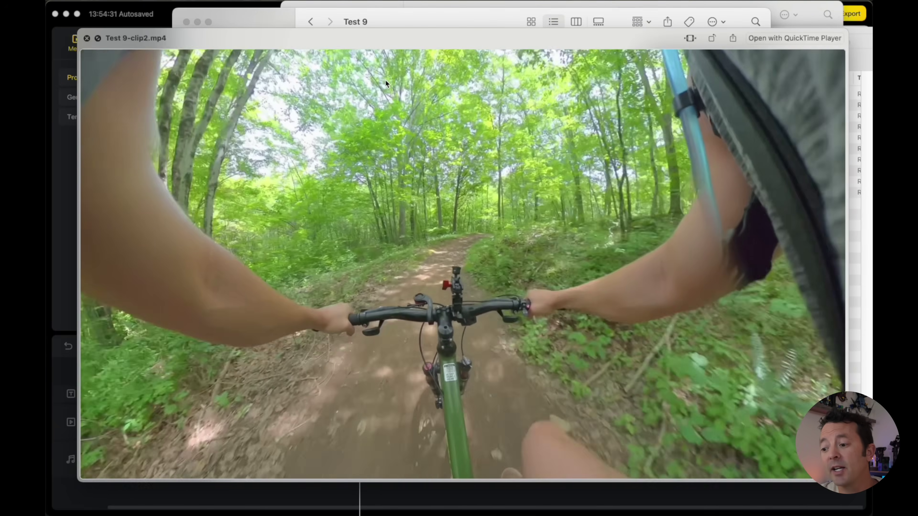
pyautogui.press('Down')
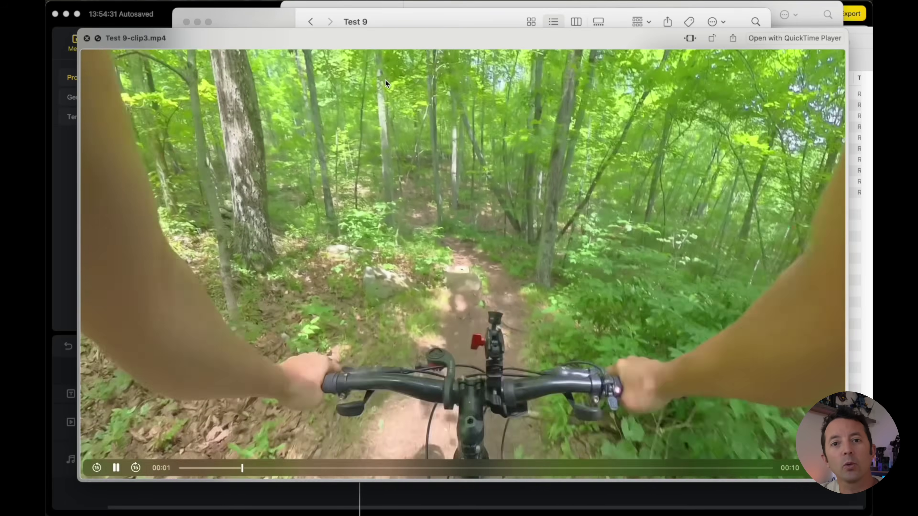
pyautogui.press('space')
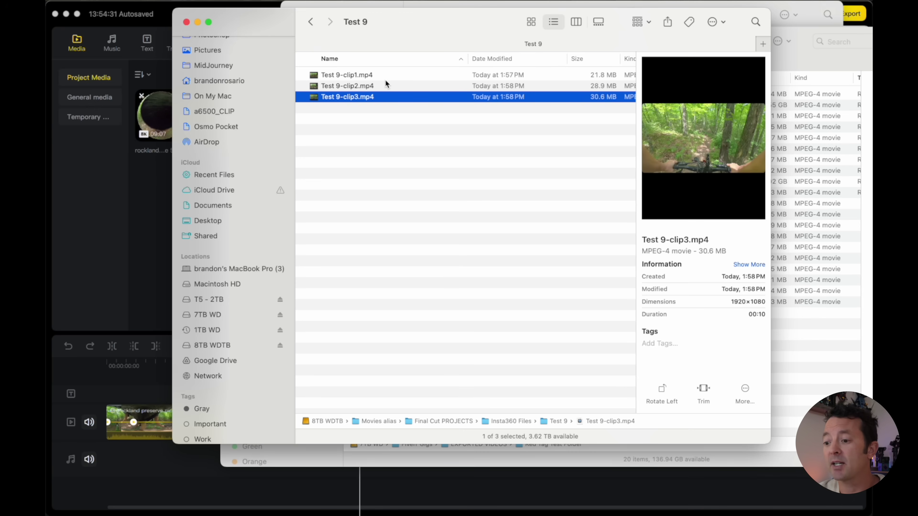
# Step: Return to the Insta360 Files folder and preview eSkate june 2025 3.insv, skimming through its footage
pyautogui.press('super+Up')
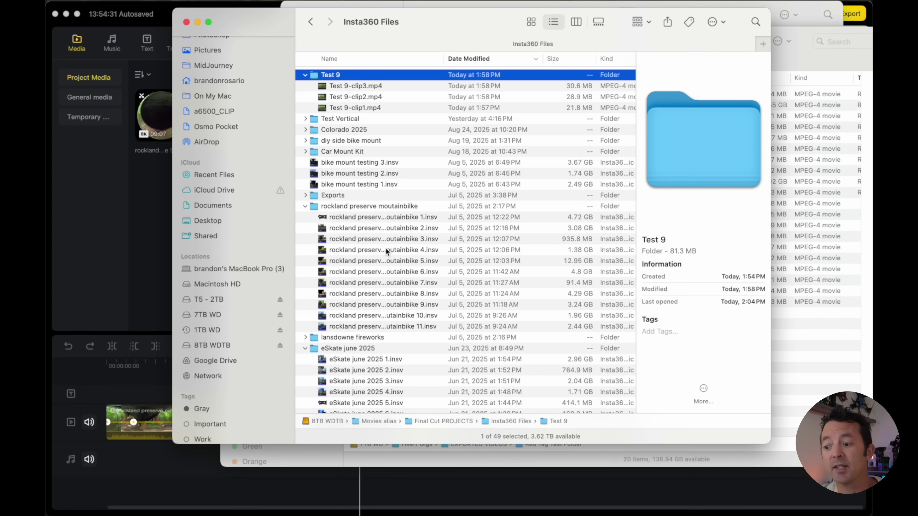
pyautogui.scroll(-5, 386, 250)
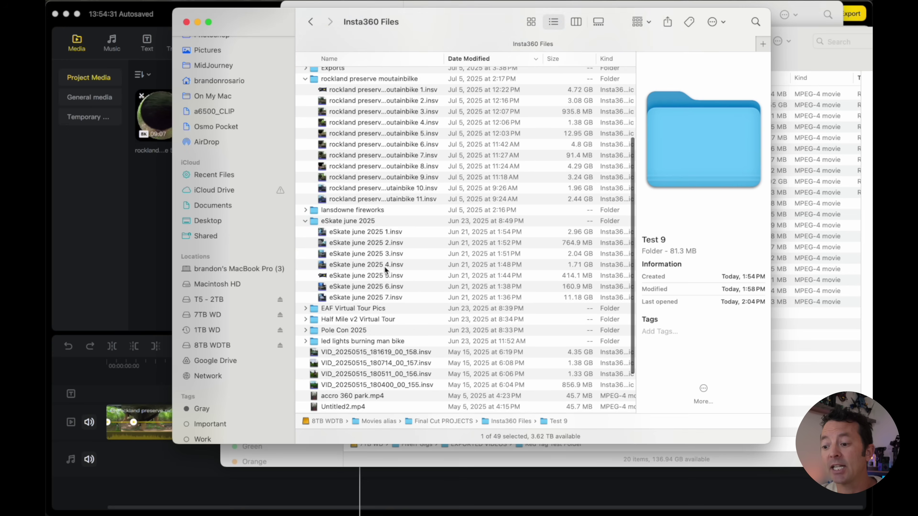
pyautogui.click(360, 252)
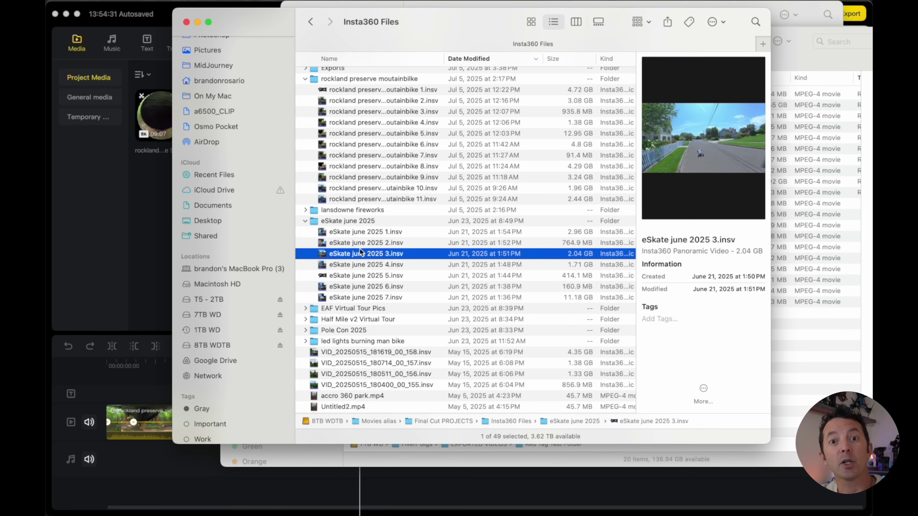
pyautogui.press('space')
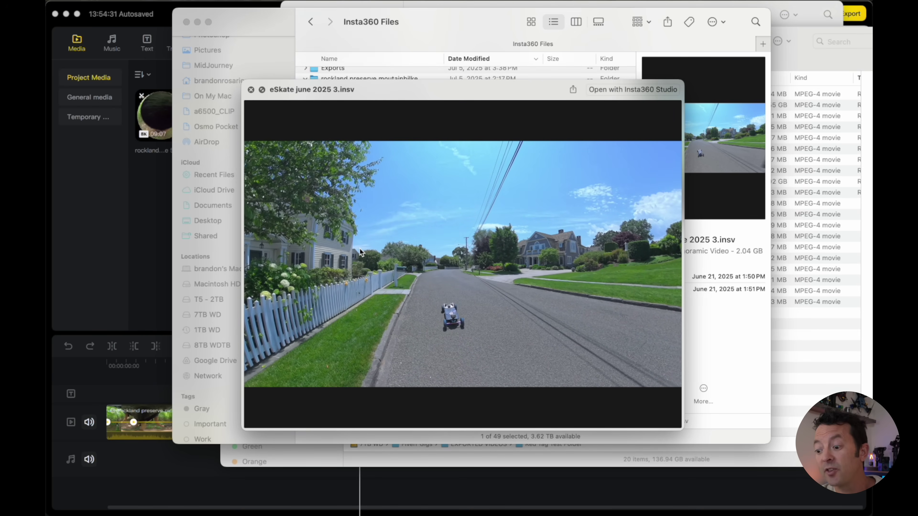
pyautogui.moveTo(375, 220)
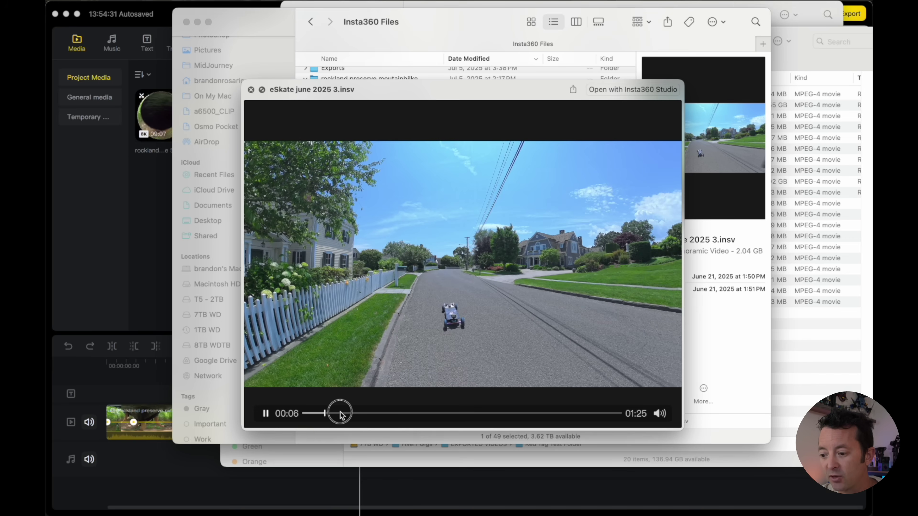
pyautogui.click(381, 414)
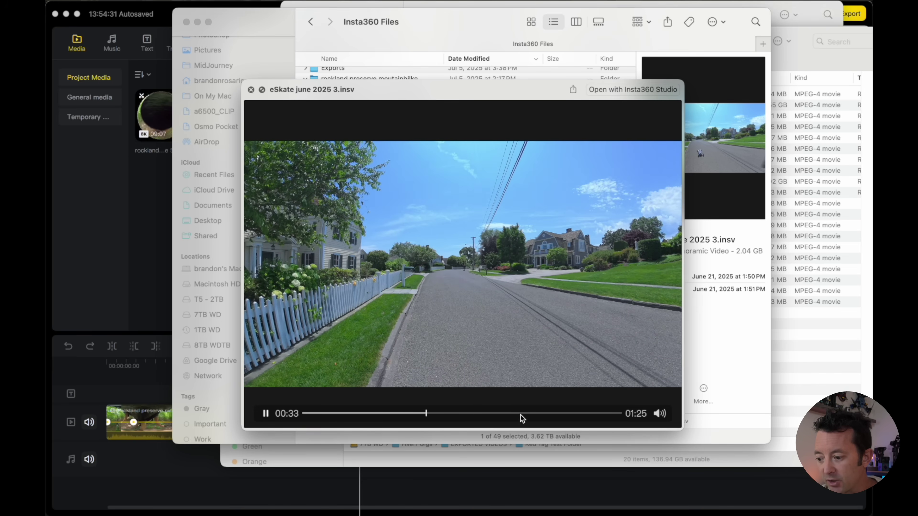
pyautogui.click(518, 415)
pyautogui.moveTo(519, 415); pyautogui.dragTo(397, 414)
# Step: Preview eSkate june 2025 1.insv and skip ahead in its footage
pyautogui.press('Up')
pyautogui.press('Up')
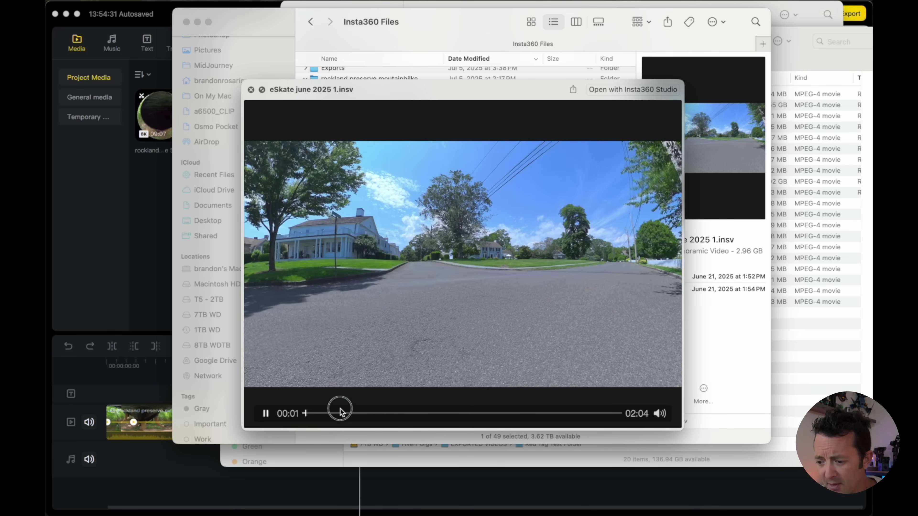
pyautogui.click(358, 414)
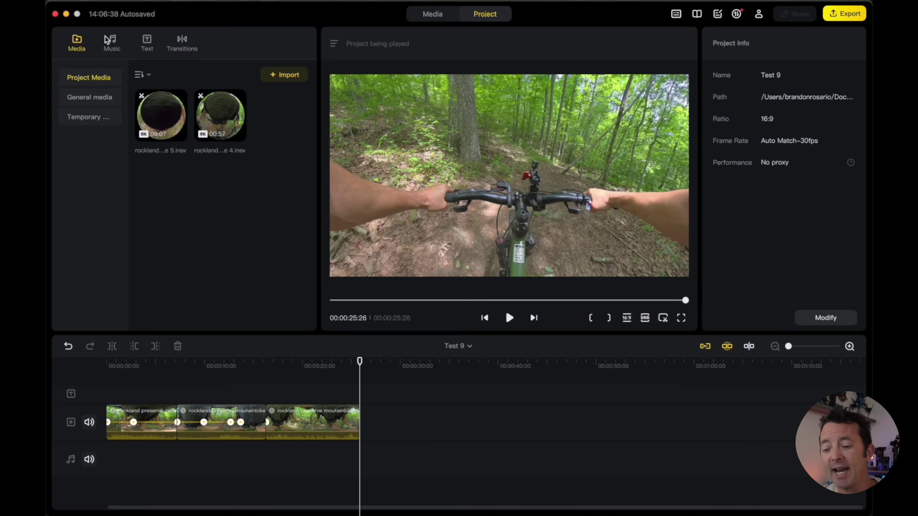
# Step: Browse the music library's categories and view the Pop Music tracks
pyautogui.click(112, 39)
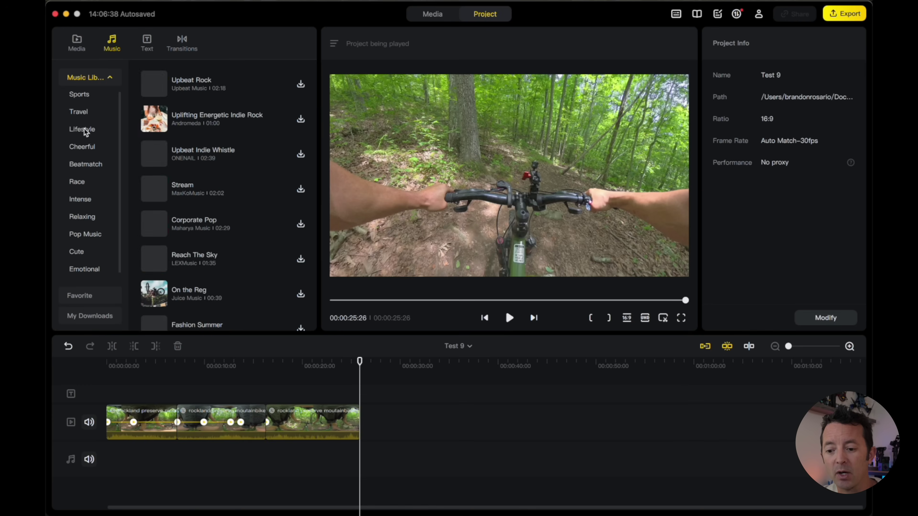
pyautogui.scroll(-1, 83, 131)
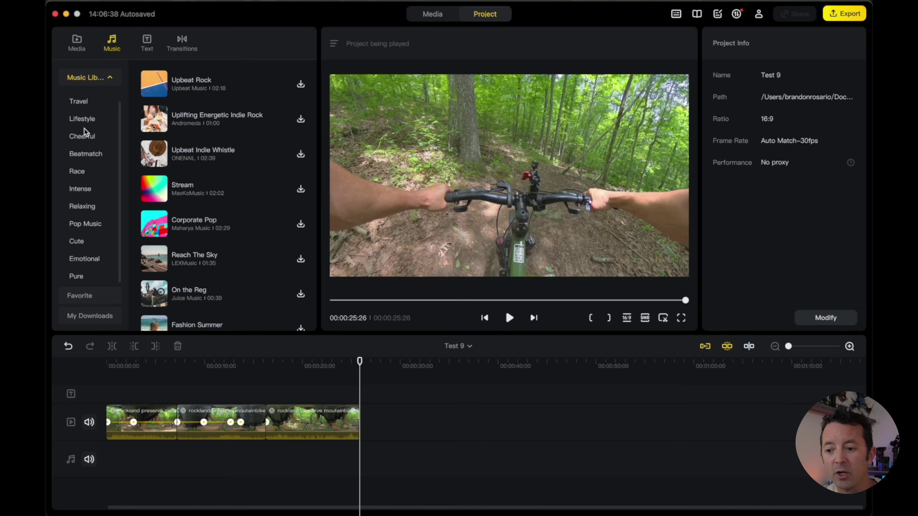
pyautogui.click(86, 223)
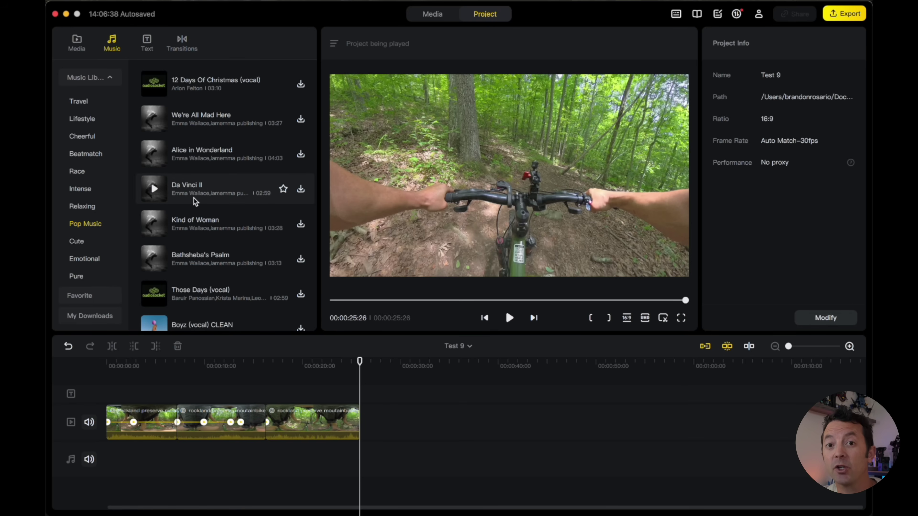
# Step: Browse the text library including its Vlog templates, and look through the available transitions
pyautogui.click(147, 40)
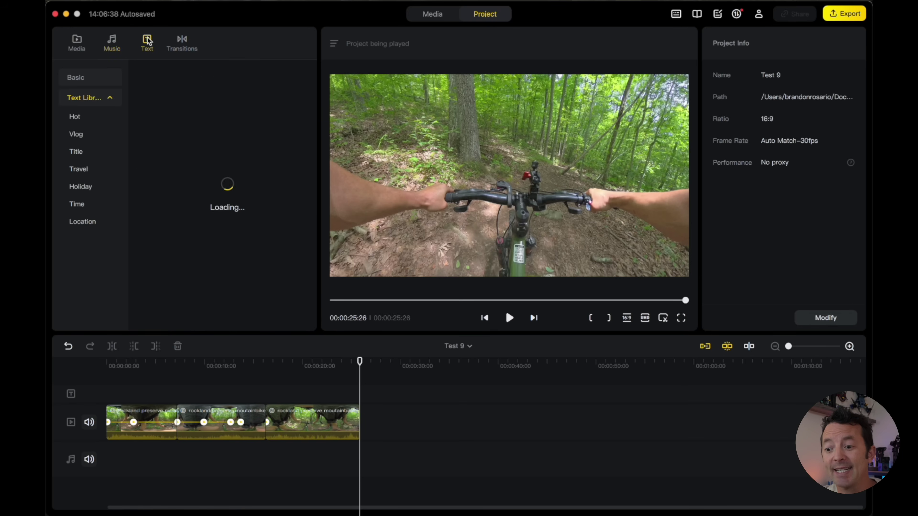
pyautogui.scroll(-10, 174, 134)
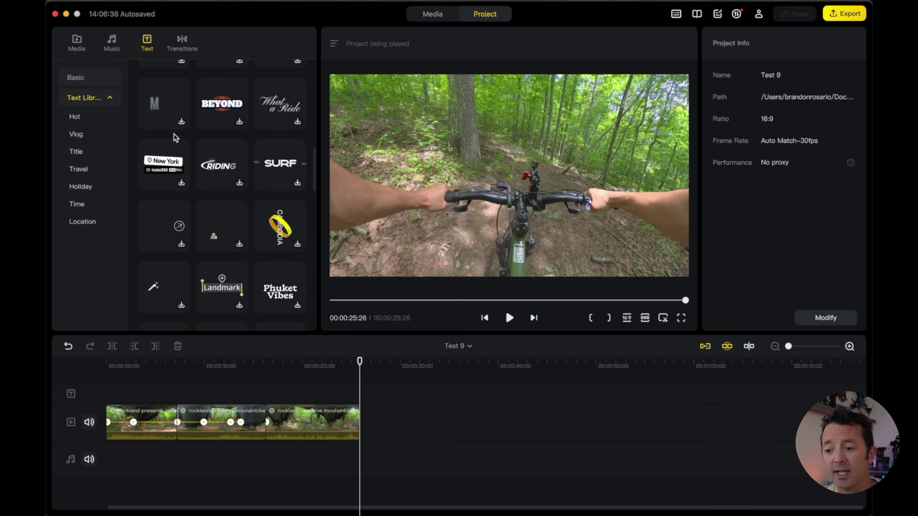
pyautogui.scroll(-10, 248, 158)
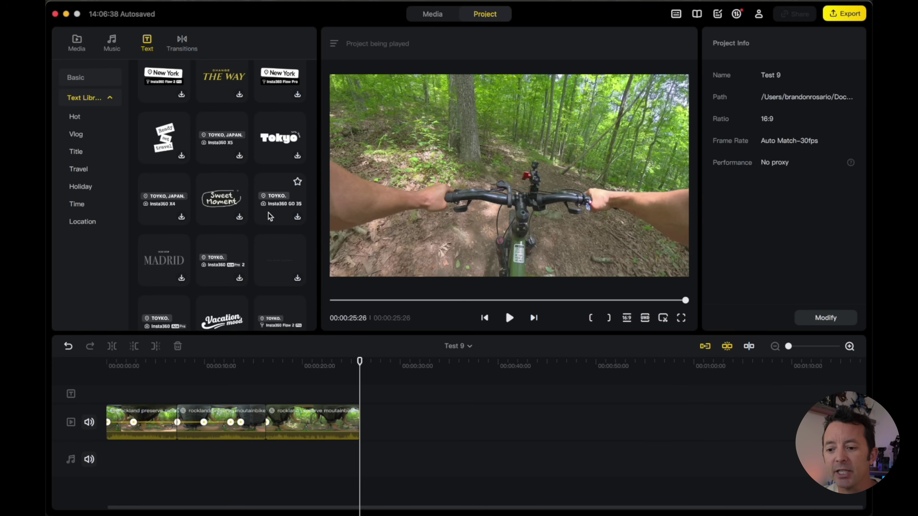
pyautogui.click(87, 134)
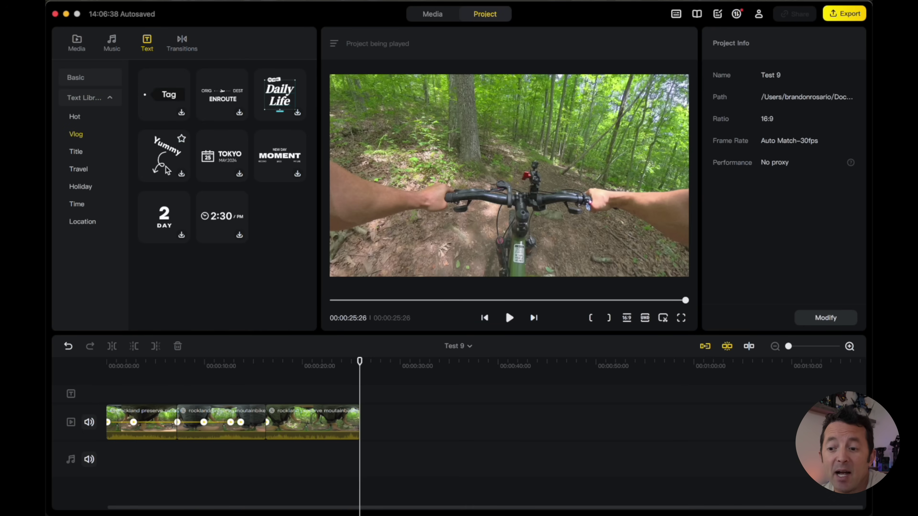
pyautogui.click(182, 42)
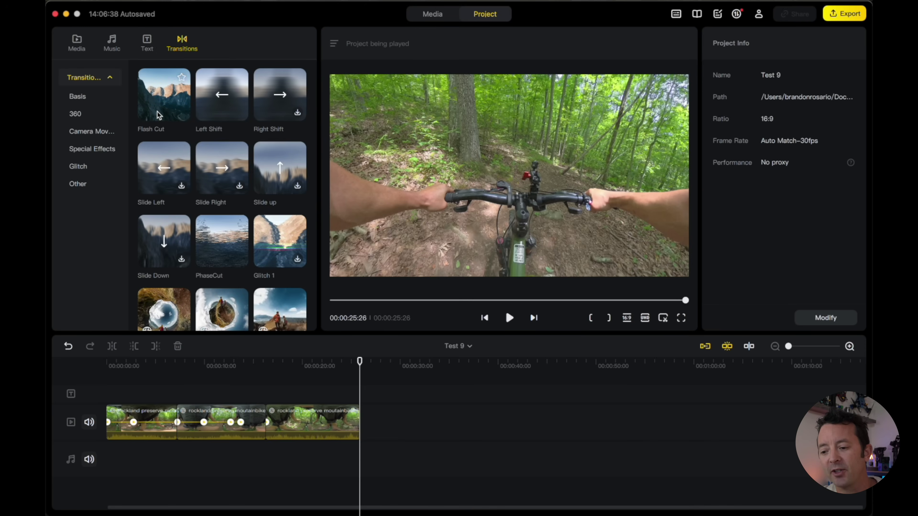
pyautogui.scroll(-5, 204, 152)
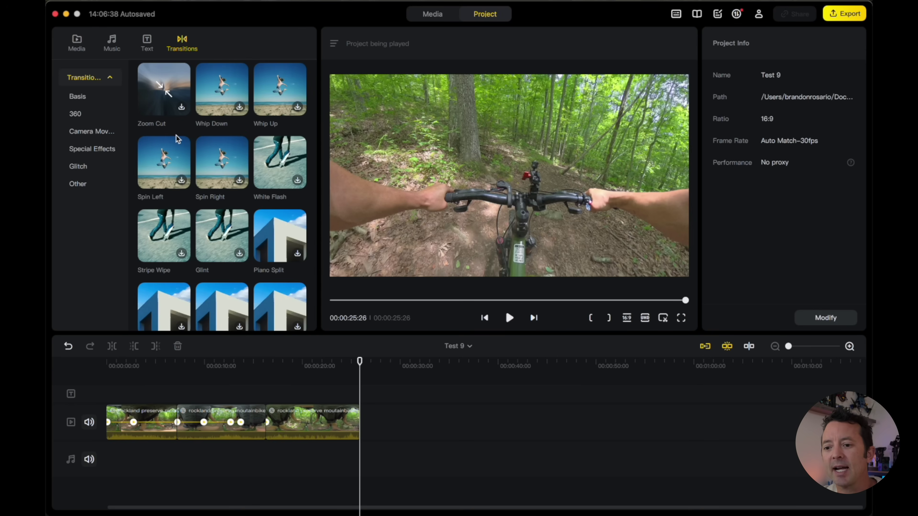
# Step: Import eskate june 2025.mp4 from the Exports folder in Finder into the project media of Test 9
pyautogui.click(80, 48)
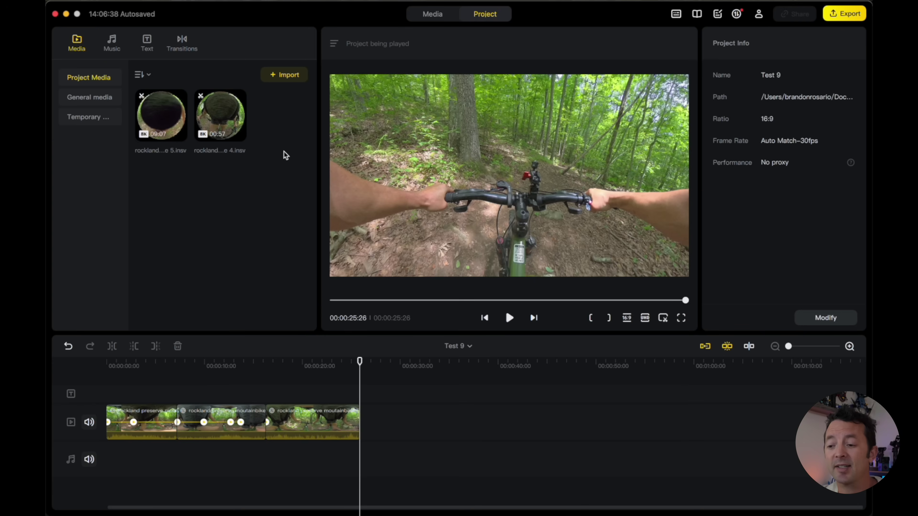
pyautogui.press('super+Tab')
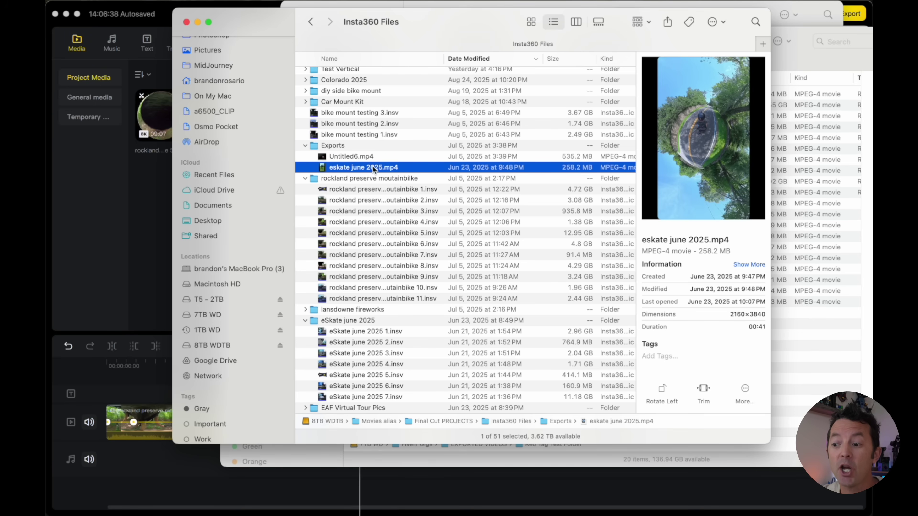
pyautogui.moveTo(374, 169); pyautogui.dragTo(311, 171)
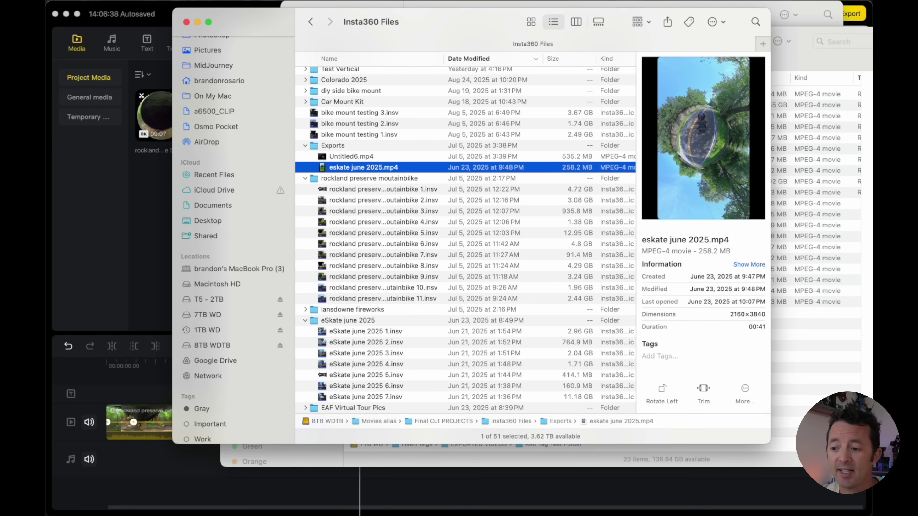
pyautogui.moveTo(366, 170); pyautogui.dragTo(156, 208)
pyautogui.click(156, 208)
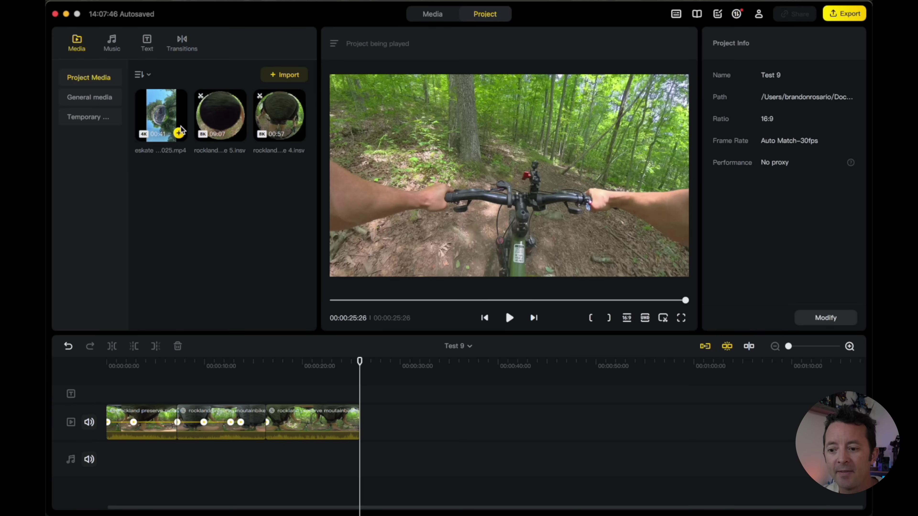
# Step: Add eskate june 2025.mp4 to the timeline after the third mountain bike clip and scrub back into that clip
pyautogui.click(175, 137)
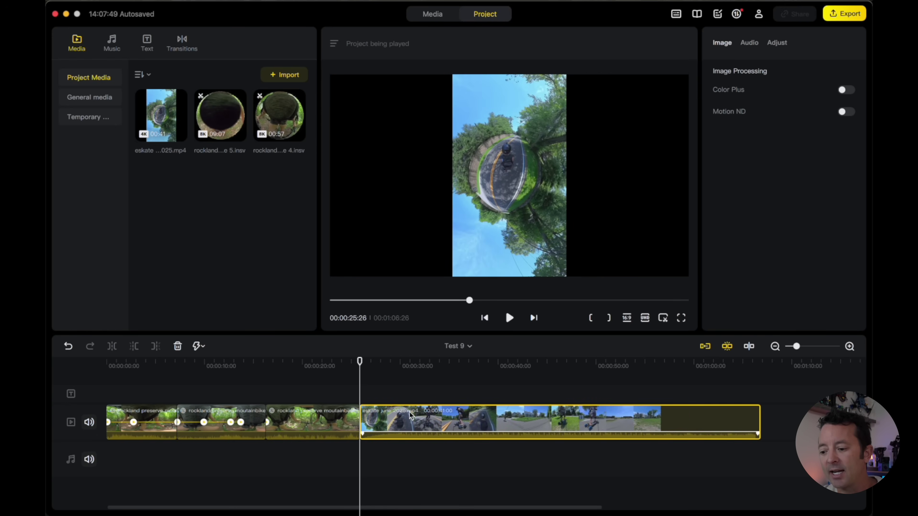
pyautogui.click(382, 362)
pyautogui.moveTo(384, 363); pyautogui.dragTo(281, 379)
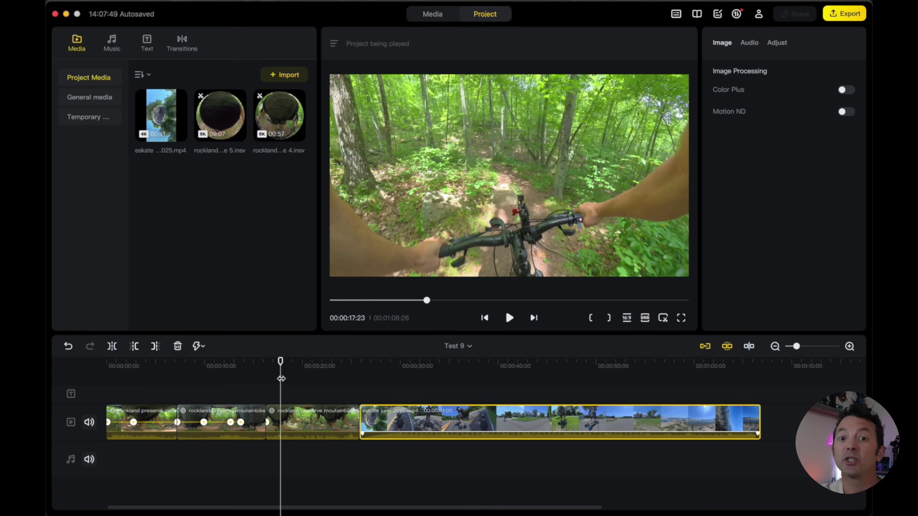